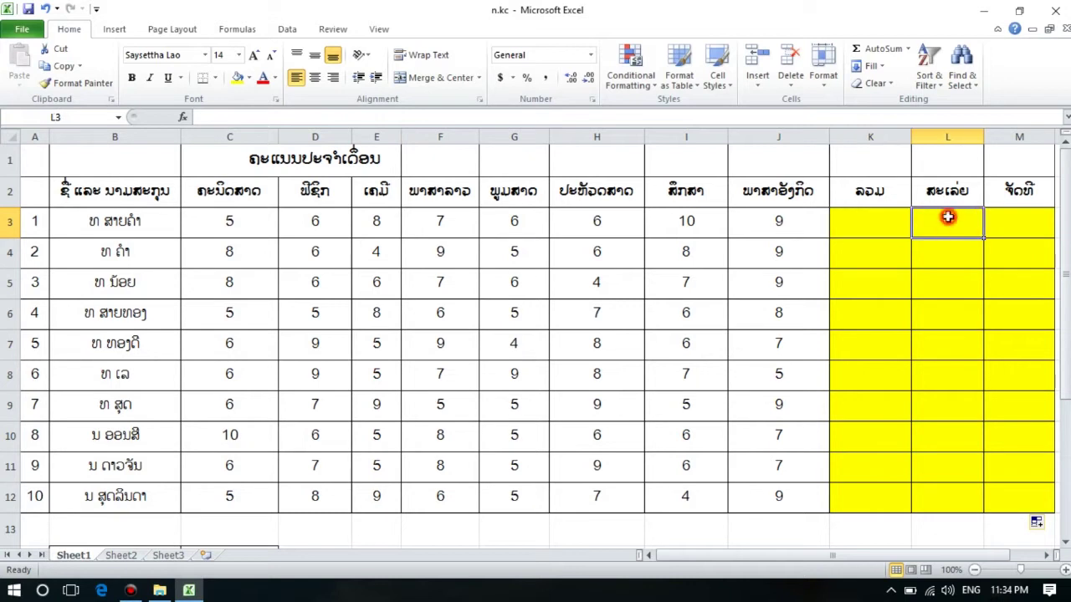
{"action": "left_click", "coordinate": [1016, 223]}
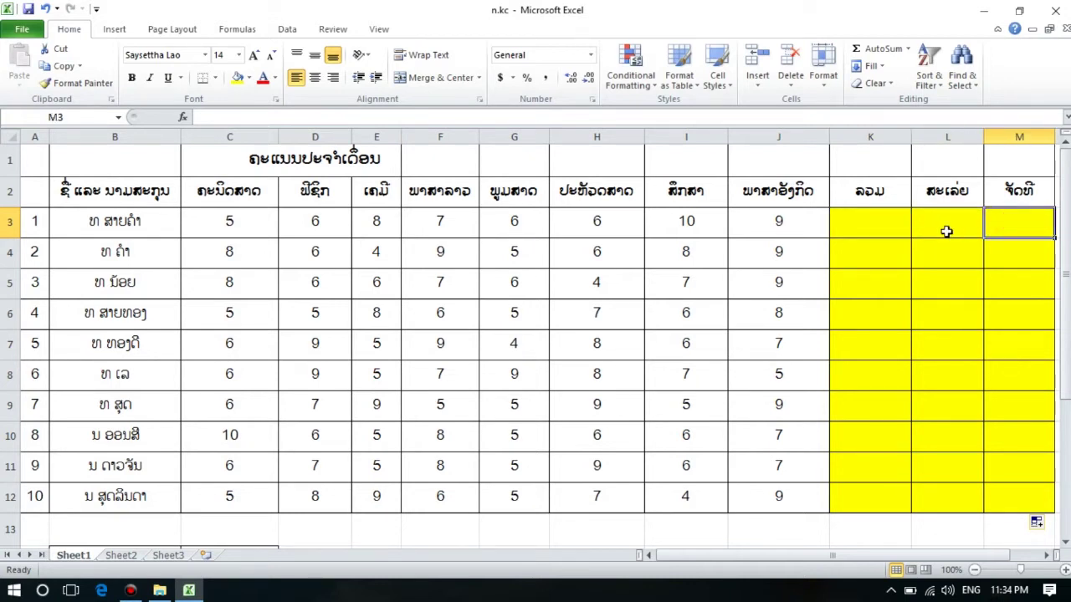
{"action": "left_click", "coordinate": [878, 230]}
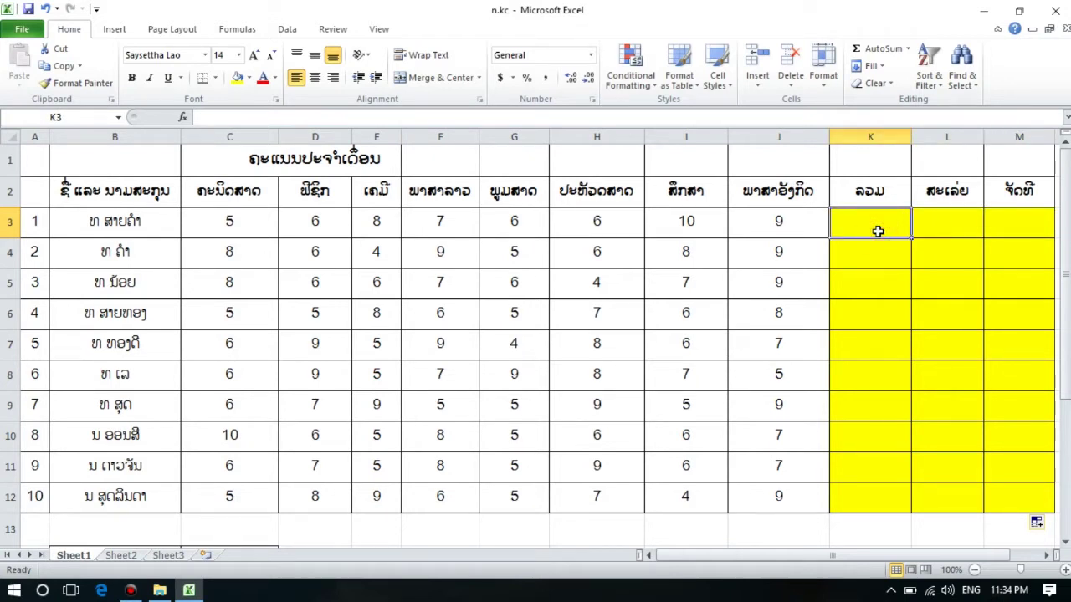
{"action": "left_click_drag", "start_coordinate": [249, 220], "coordinate": [755, 226]}
{"action": "left_click", "coordinate": [757, 227]}
{"action": "left_click", "coordinate": [855, 227]}
{"action": "left_click", "coordinate": [948, 226]}
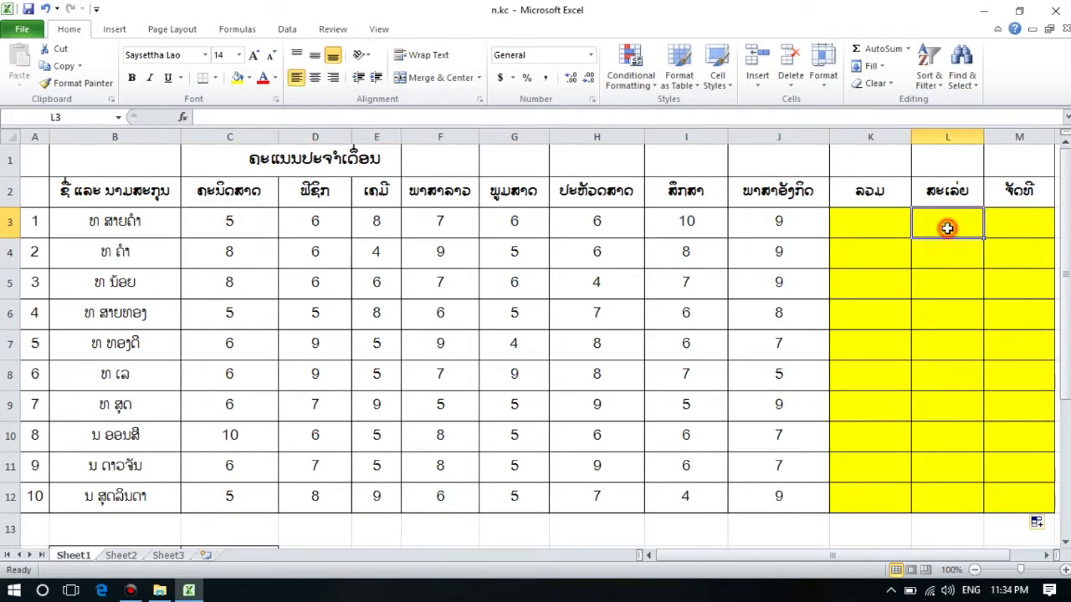
{"action": "left_click", "coordinate": [997, 228]}
{"action": "left_click", "coordinate": [889, 229]}
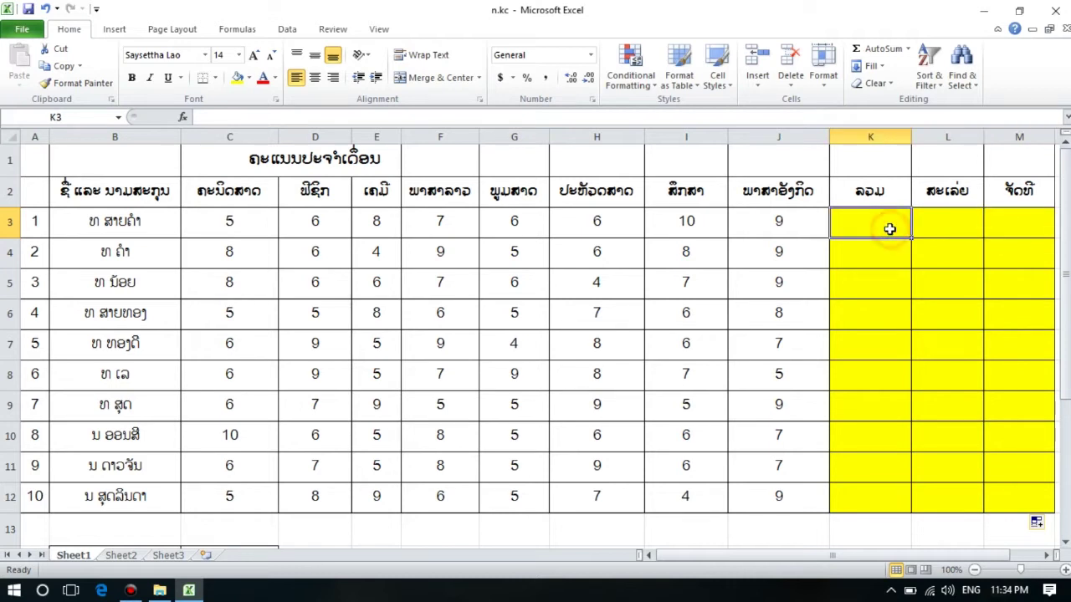
{"action": "left_click", "coordinate": [889, 228]}
{"action": "left_click", "coordinate": [889, 199]}
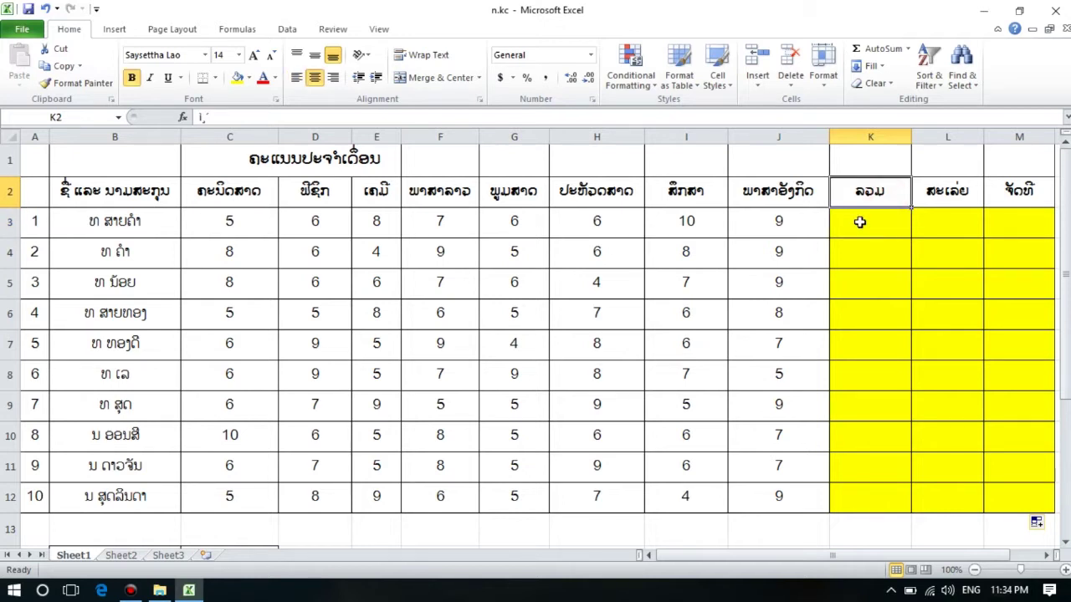
{"action": "left_click", "coordinate": [859, 222]}
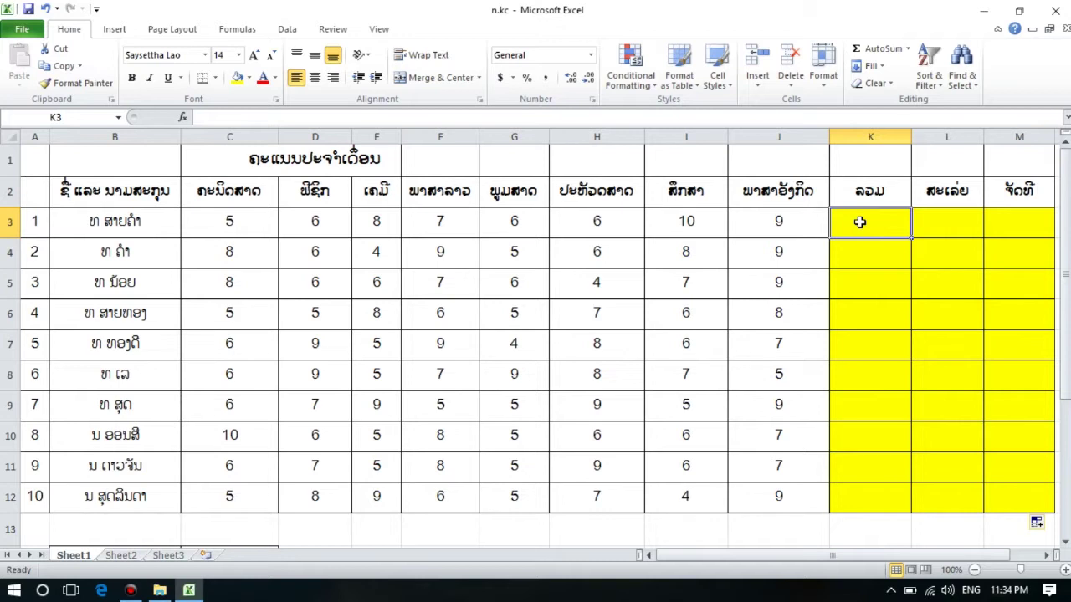
{"action": "left_click", "coordinate": [952, 214]}
{"action": "left_click", "coordinate": [1004, 218]}
Enter the formula =C3+D3+E3+F3+G3+H3+I3+J3 in K3 to total the first student's scores.
{"action": "left_click", "coordinate": [889, 225]}
{"action": "type", "text": "="}
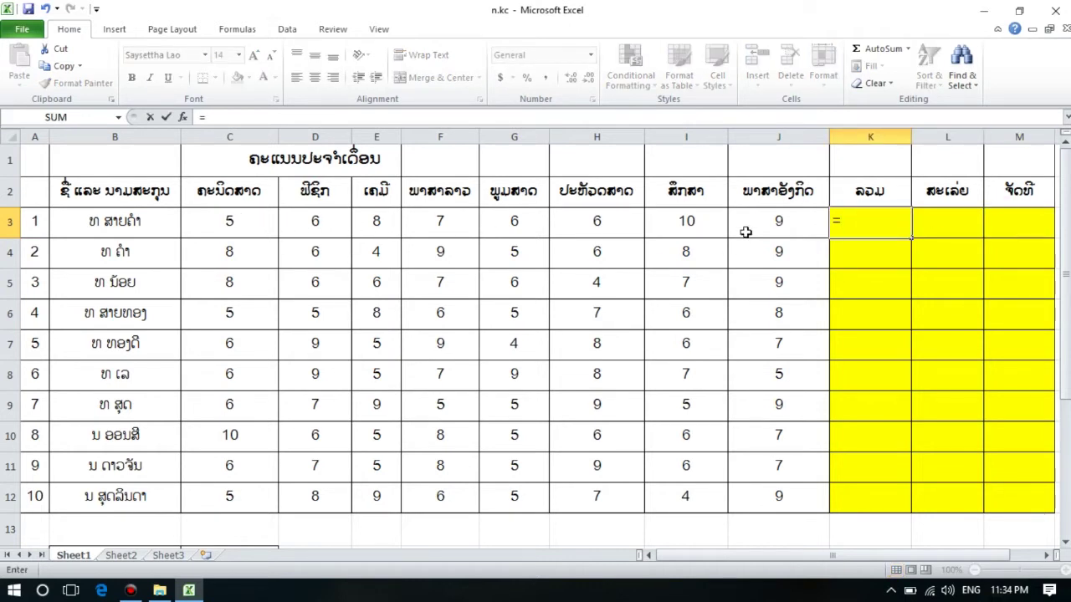
{"action": "left_click", "coordinate": [207, 226]}
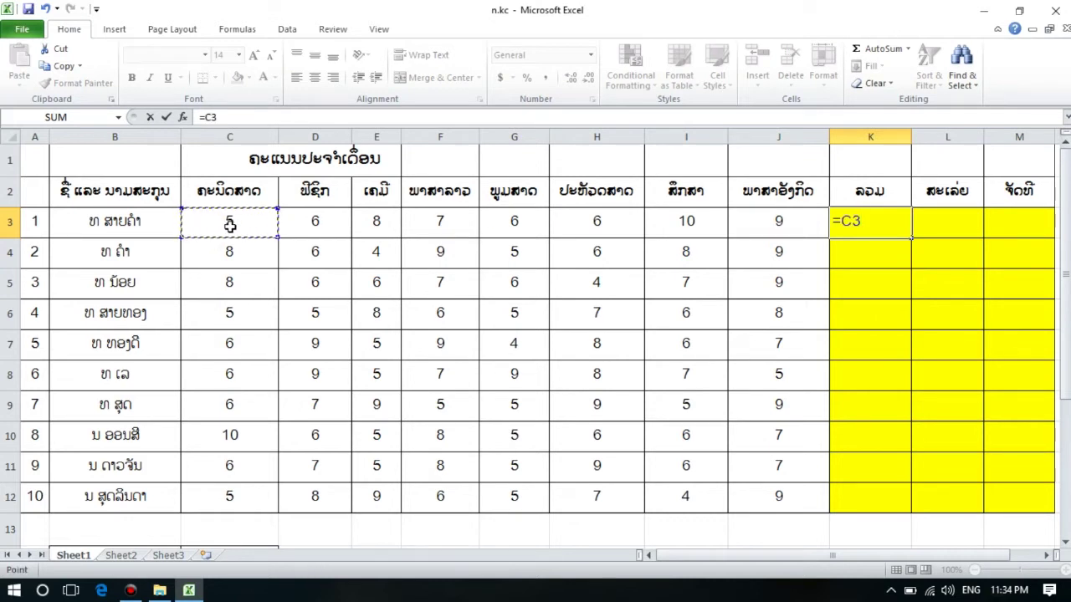
{"action": "type", "text": "+"}
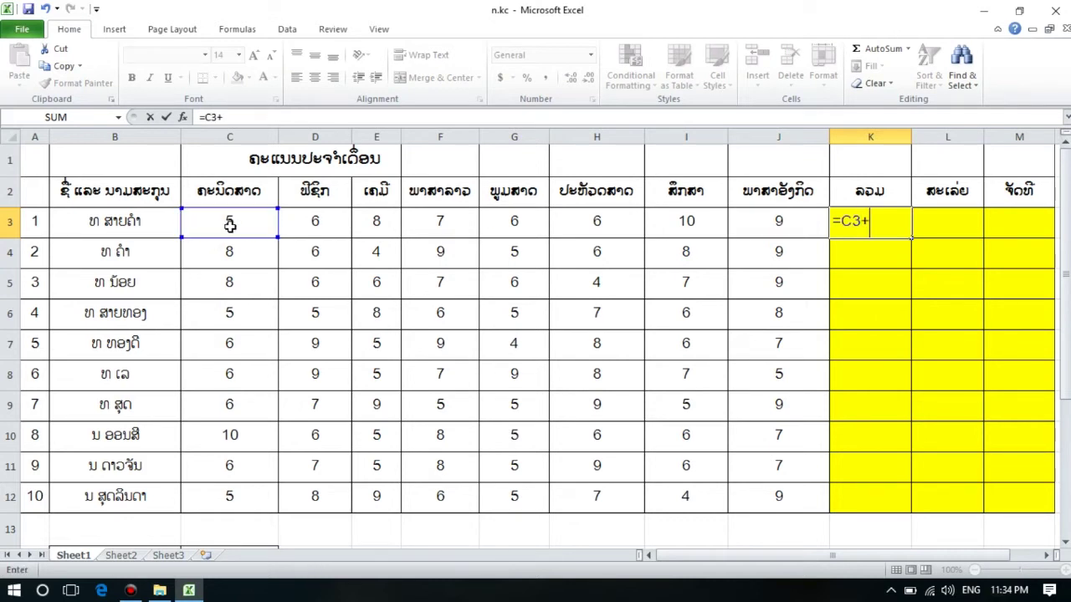
{"action": "left_click", "coordinate": [316, 222]}
{"action": "type", "text": "+"}
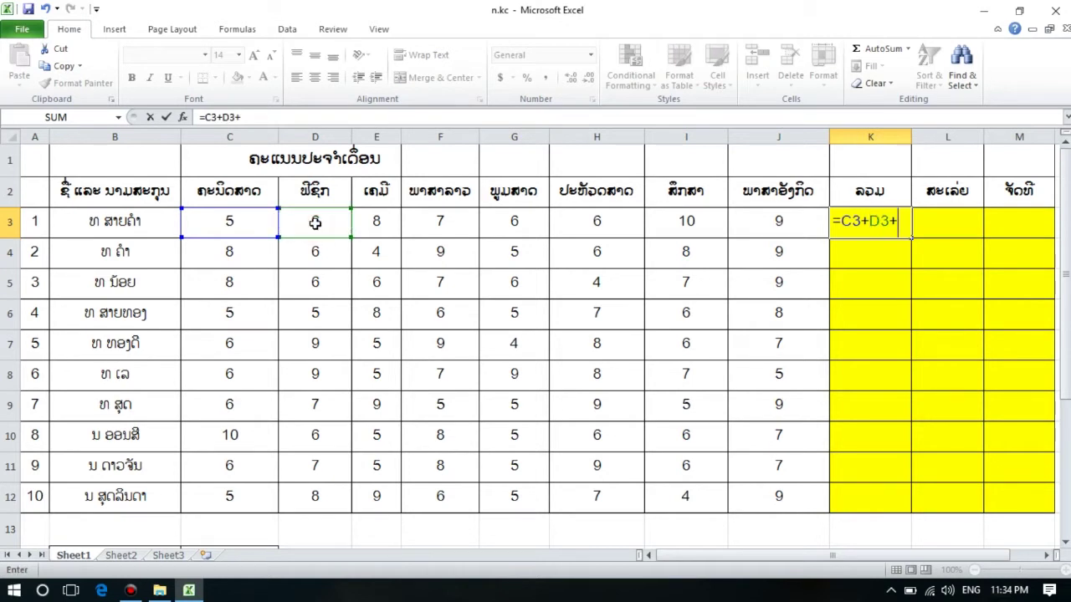
{"action": "left_click", "coordinate": [377, 222]}
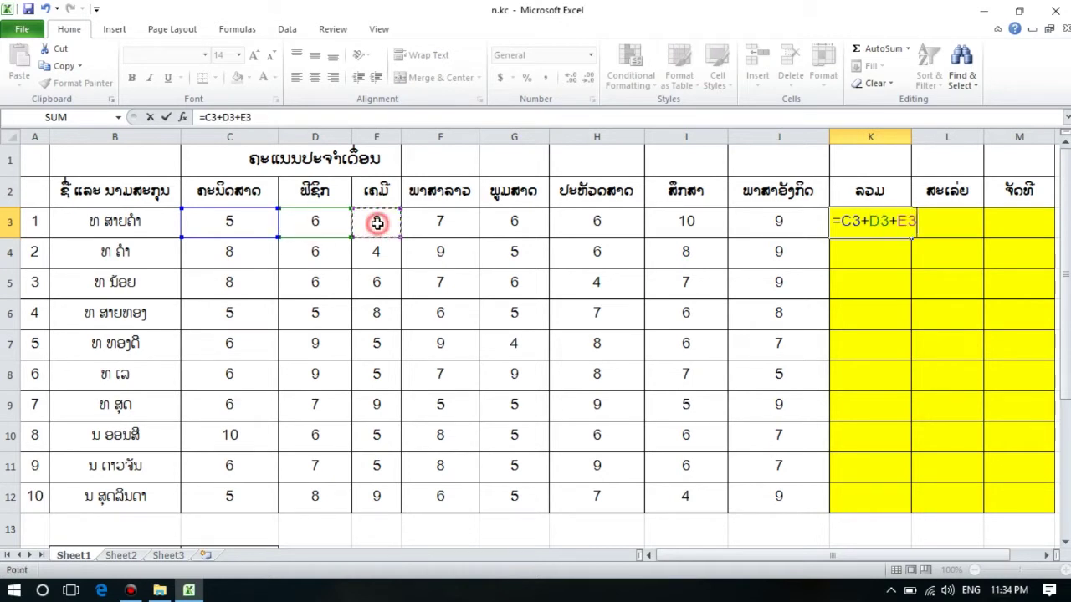
{"action": "type", "text": "+"}
{"action": "left_click", "coordinate": [427, 222]}
{"action": "type", "text": "+"}
{"action": "left_click", "coordinate": [512, 222]}
{"action": "type", "text": "+"}
{"action": "left_click", "coordinate": [613, 222]}
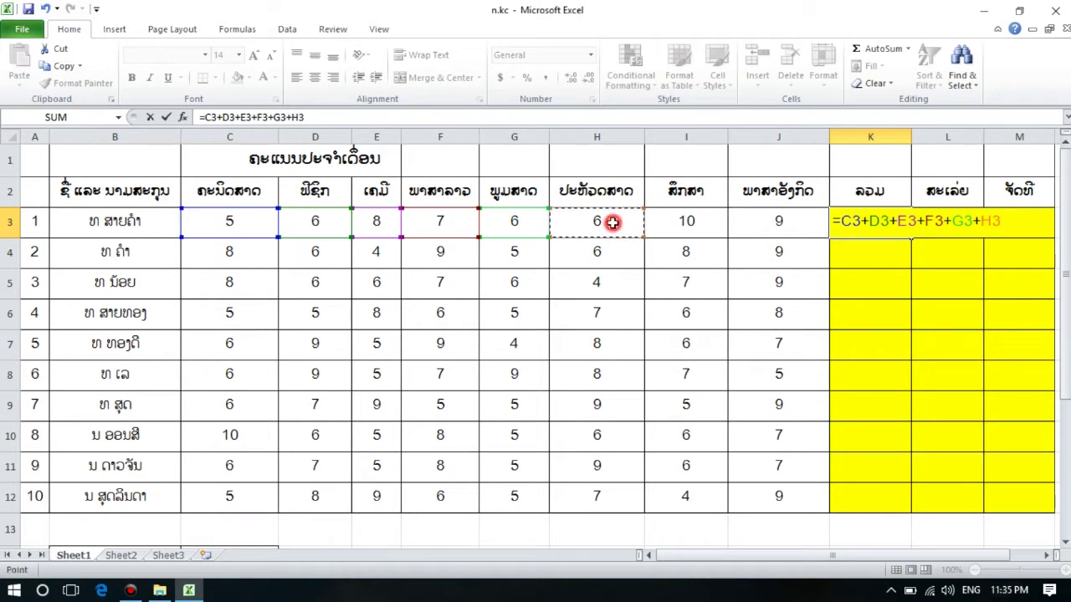
{"action": "type", "text": "+"}
{"action": "left_click", "coordinate": [686, 219]}
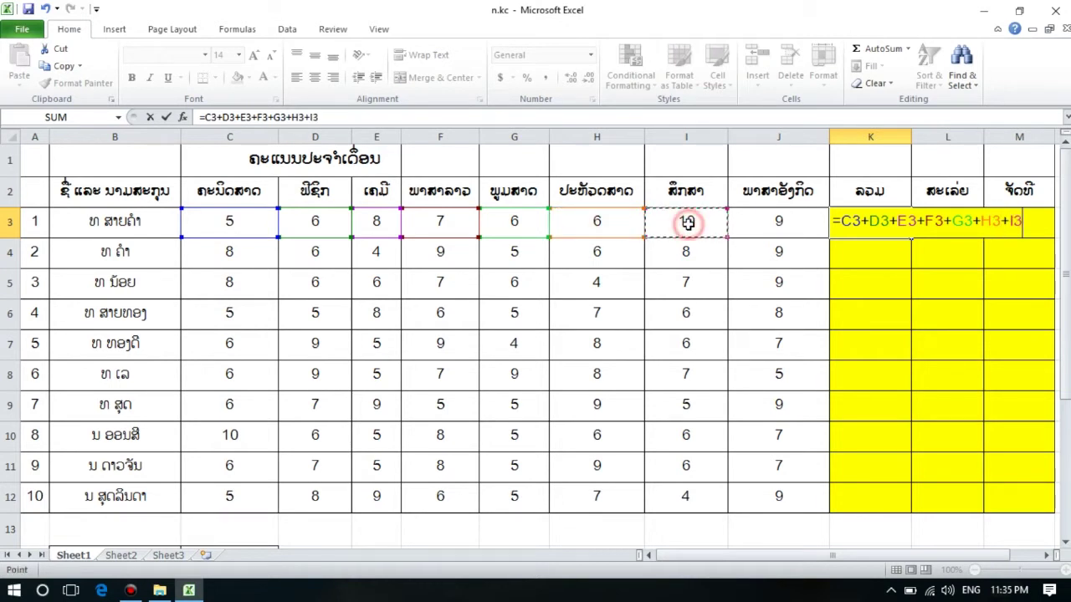
{"action": "type", "text": "+"}
{"action": "left_click", "coordinate": [759, 227]}
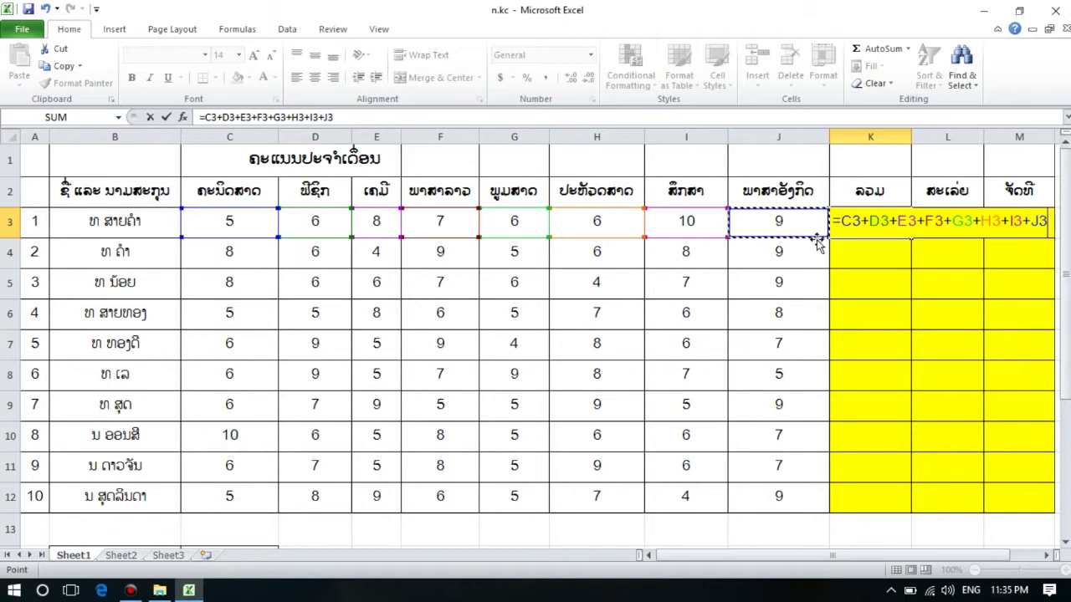
{"action": "key", "text": "Return"}
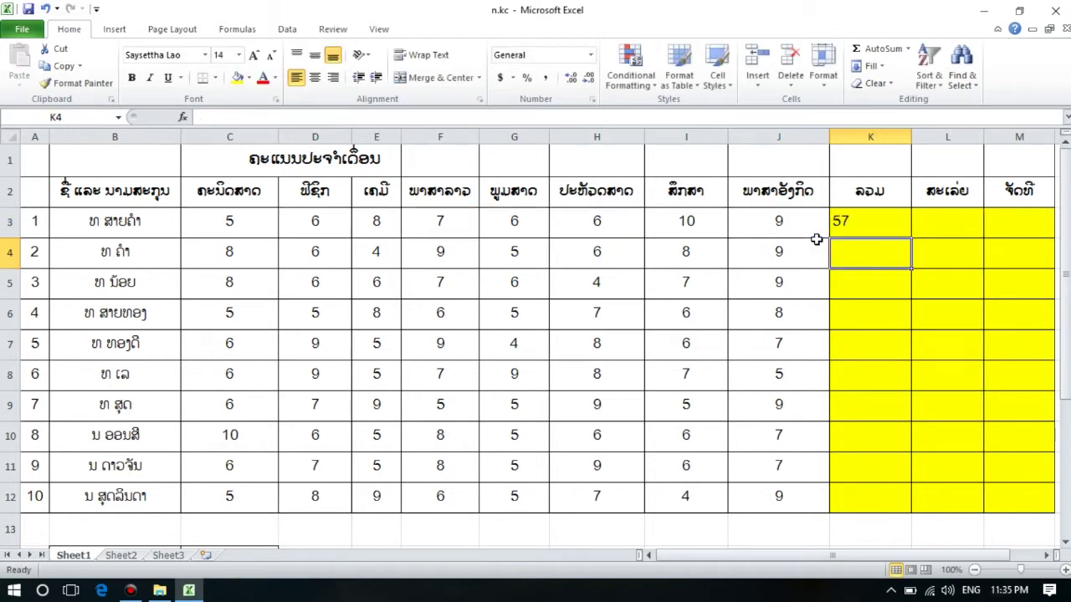
Erase the cell-by-cell addition formula from K3, leaving the total cell empty.
{"action": "left_click", "coordinate": [904, 226]}
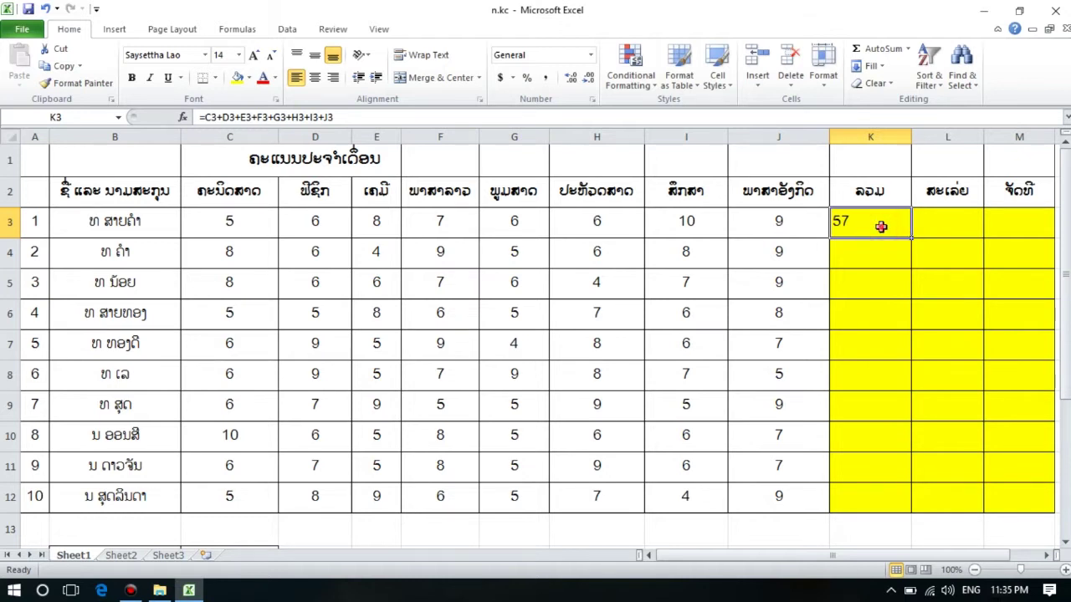
{"action": "double_click", "coordinate": [870, 226]}
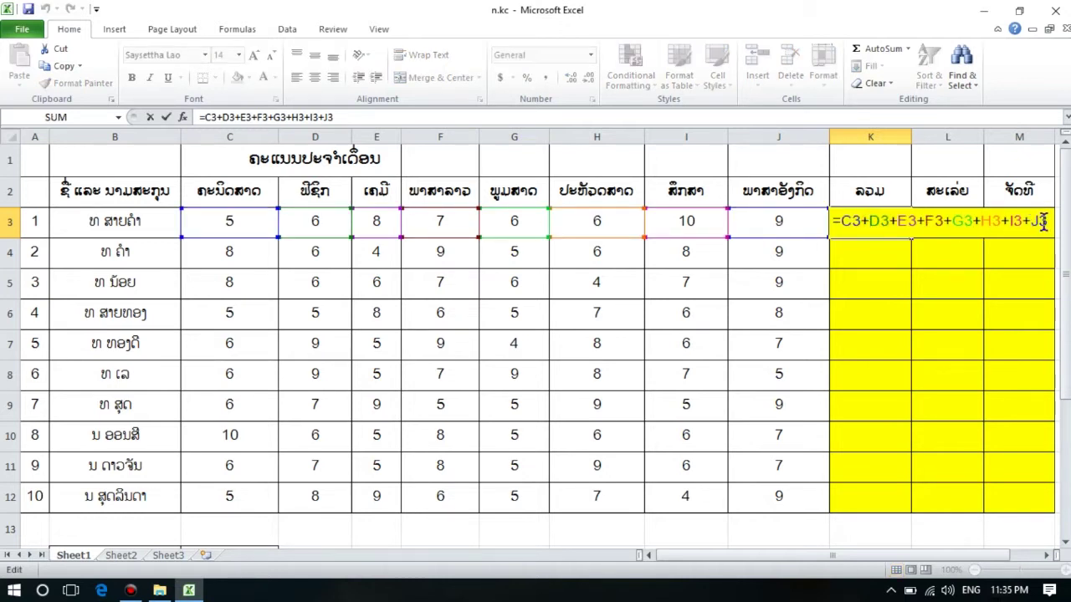
{"action": "left_click", "coordinate": [1051, 221]}
{"action": "key", "text": "BackSpace"}
{"action": "key", "text": "BackSpace"}
{"action": "key", "text": "BackSpace"}
{"action": "key", "text": "BackSpace"}
{"action": "key", "text": "BackSpace"}
{"action": "key", "text": "BackSpace"}
{"action": "key", "text": "BackSpace"}
{"action": "key", "text": "BackSpace"}
{"action": "key", "text": "BackSpace"}
{"action": "key", "text": "BackSpace"}
{"action": "key", "text": "BackSpace"}
{"action": "key", "text": "BackSpace"}
{"action": "key", "text": "BackSpace"}
{"action": "key", "text": "BackSpace"}
{"action": "key", "text": "BackSpace"}
{"action": "key", "text": "BackSpace"}
{"action": "key", "text": "BackSpace"}
{"action": "key", "text": "BackSpace"}
{"action": "key", "text": "BackSpace"}
{"action": "key", "text": "BackSpace"}
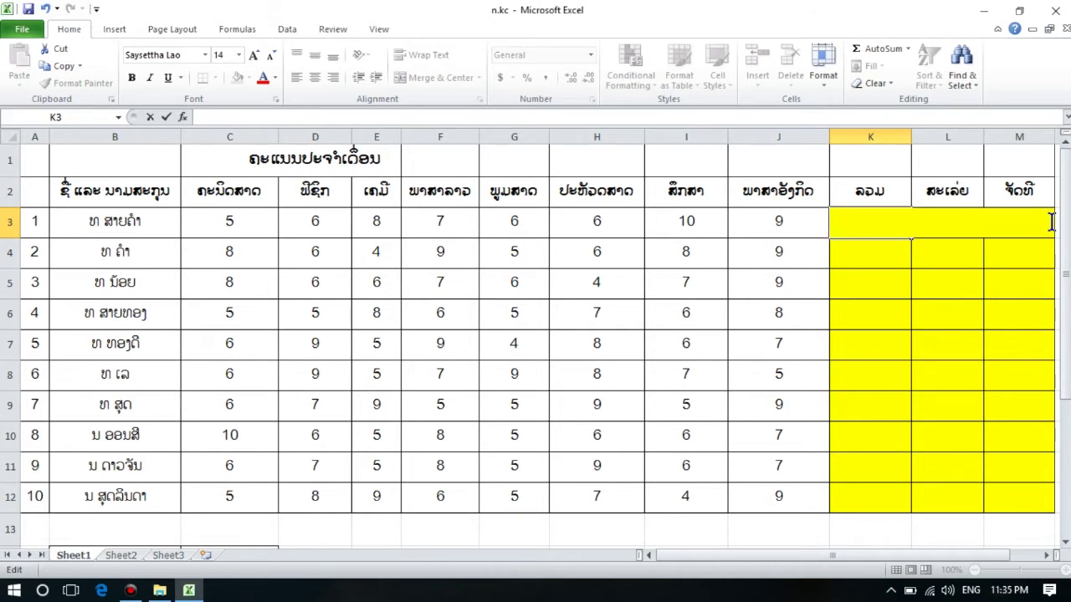
{"action": "left_click", "coordinate": [905, 275]}
Enter the formula =SUM(C3:J3) in K3 to total the first student's subject scores.
{"action": "left_click", "coordinate": [871, 229]}
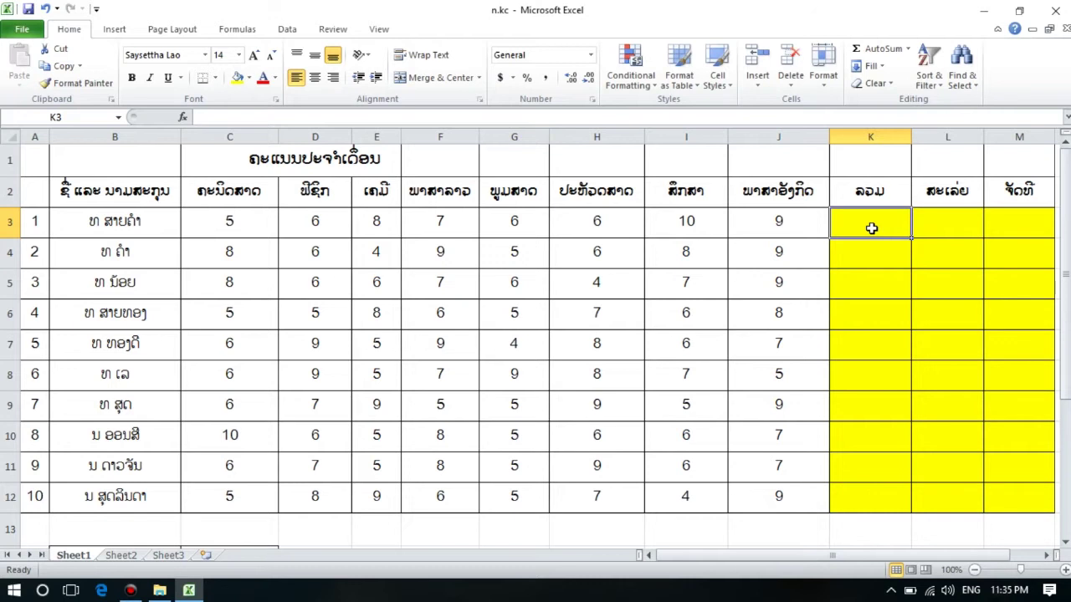
{"action": "type", "text": "="}
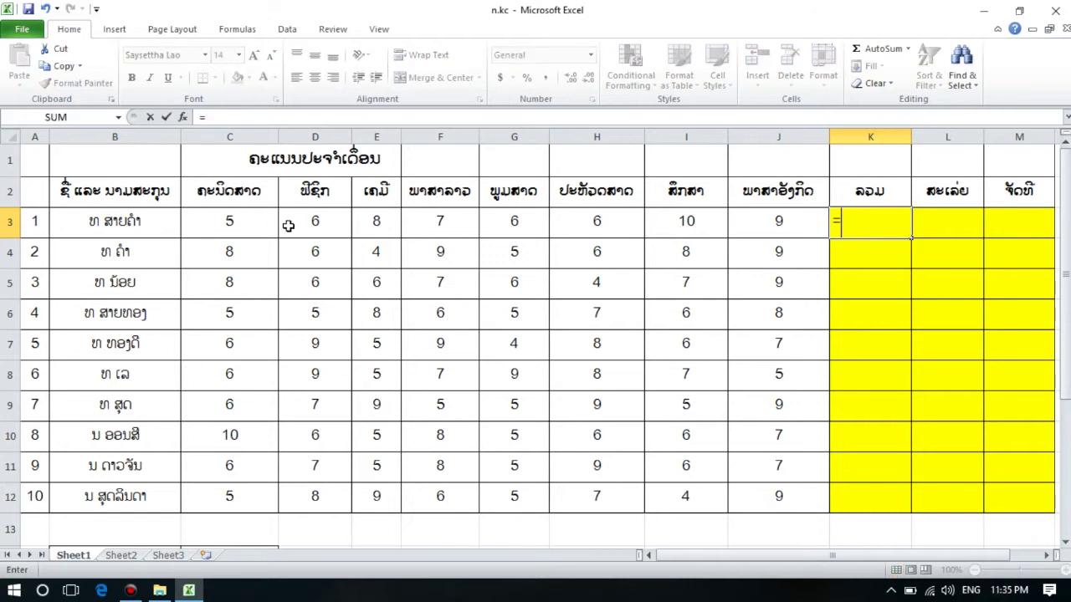
{"action": "left_click", "coordinate": [230, 224]}
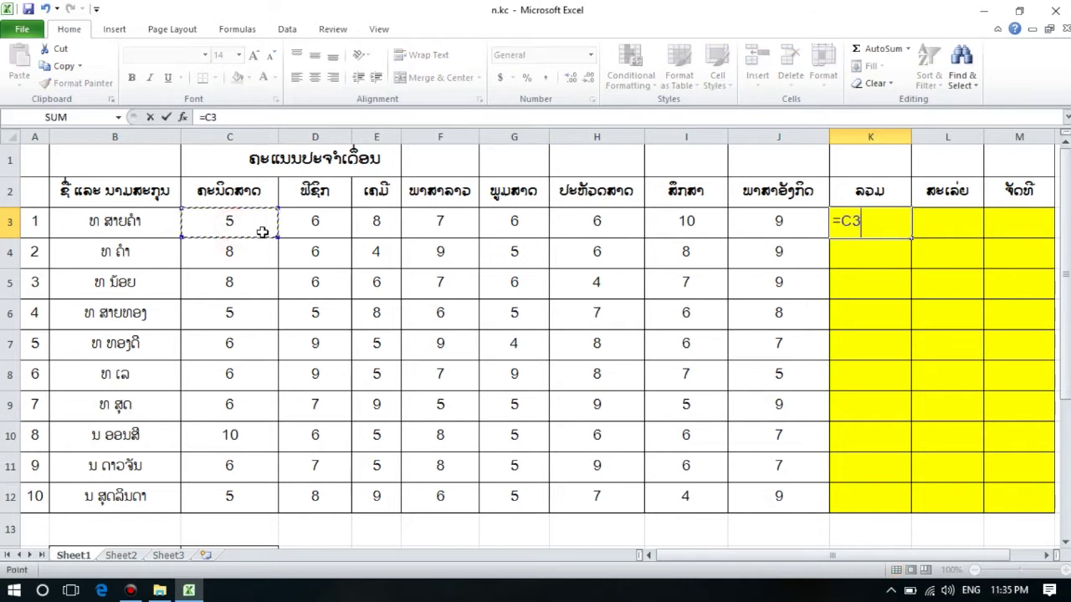
{"action": "left_click_drag", "start_coordinate": [235, 228], "coordinate": [764, 231]}
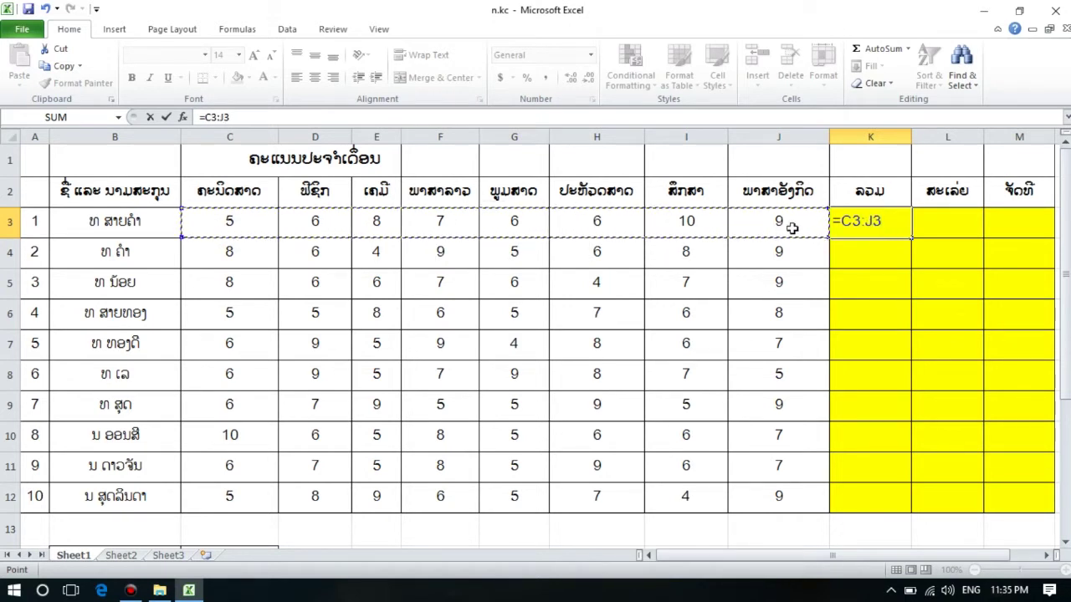
{"action": "left_click", "coordinate": [837, 225]}
{"action": "type", "text": "sum"}
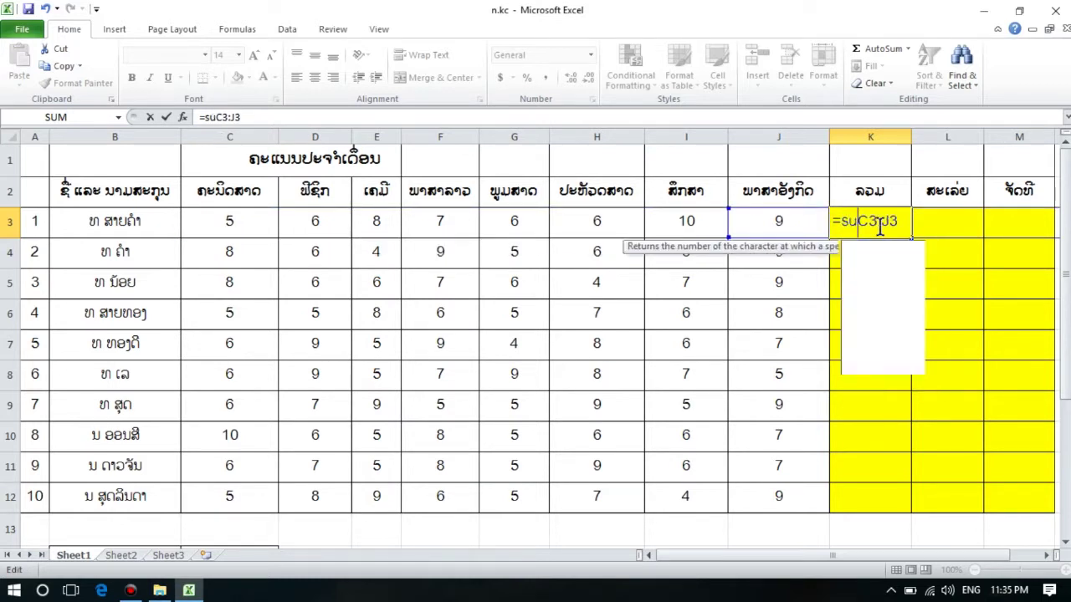
{"action": "double_click", "coordinate": [870, 248]}
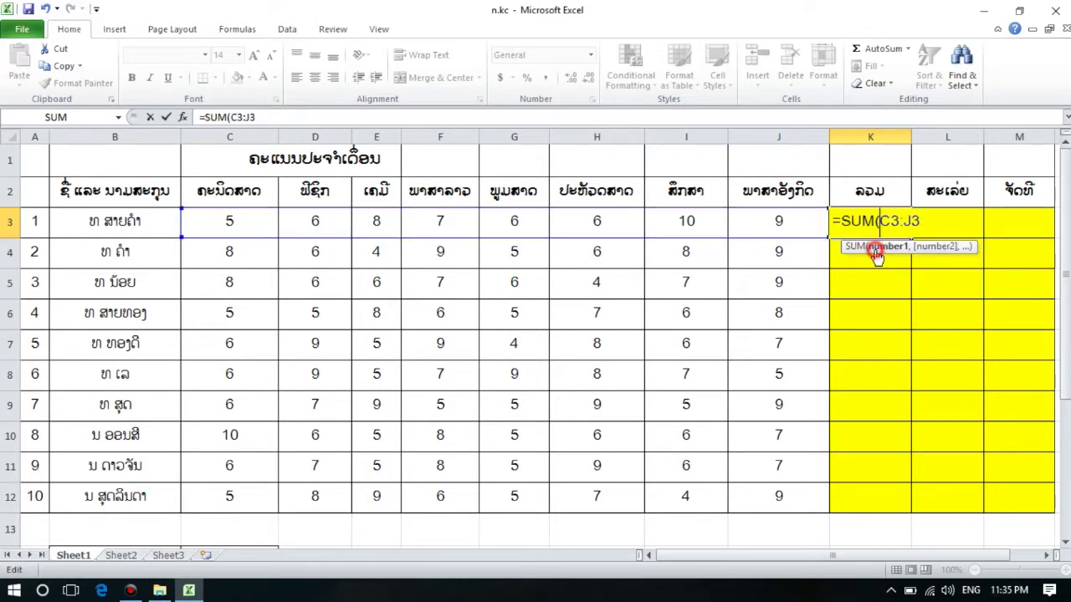
{"action": "left_click", "coordinate": [920, 224]}
{"action": "type", "text": ")"}
{"action": "key", "text": "Return"}
Fill the total formula from K3 down through K12 for all the students.
{"action": "left_click", "coordinate": [879, 219]}
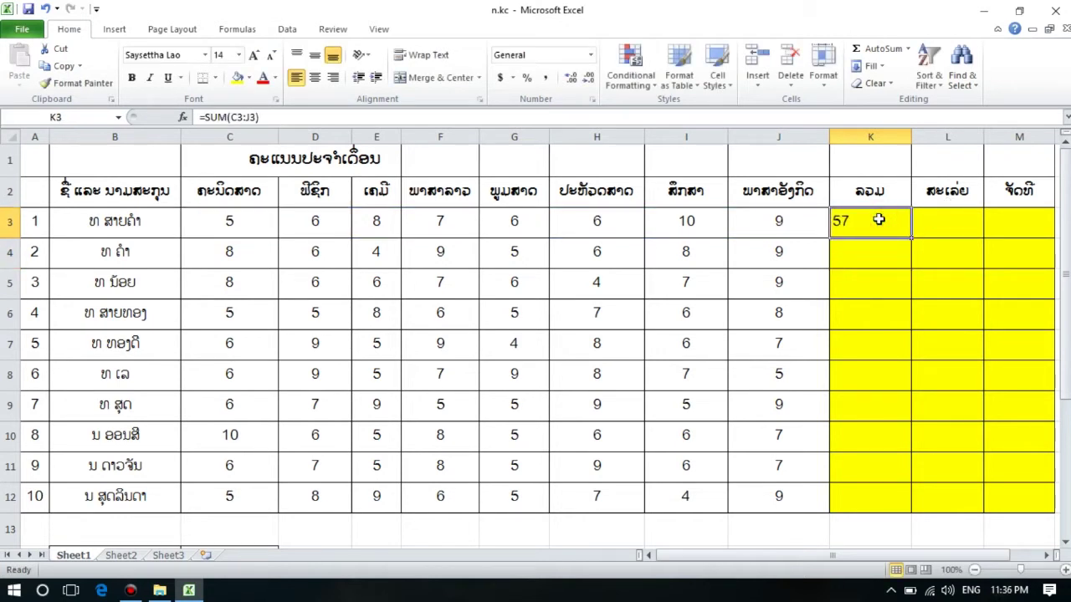
{"action": "left_click", "coordinate": [893, 222]}
{"action": "left_click_drag", "start_coordinate": [911, 239], "coordinate": [921, 505]}
Examine the SUM formulas in several total cells of column K, including the one in K3.
{"action": "left_click", "coordinate": [865, 468]}
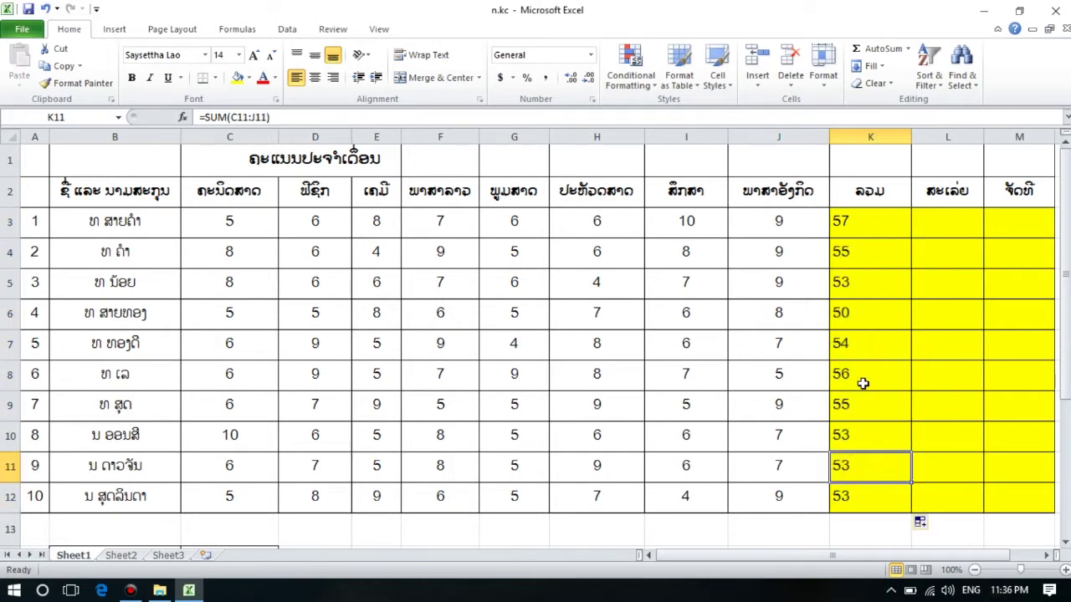
{"action": "left_click", "coordinate": [848, 404]}
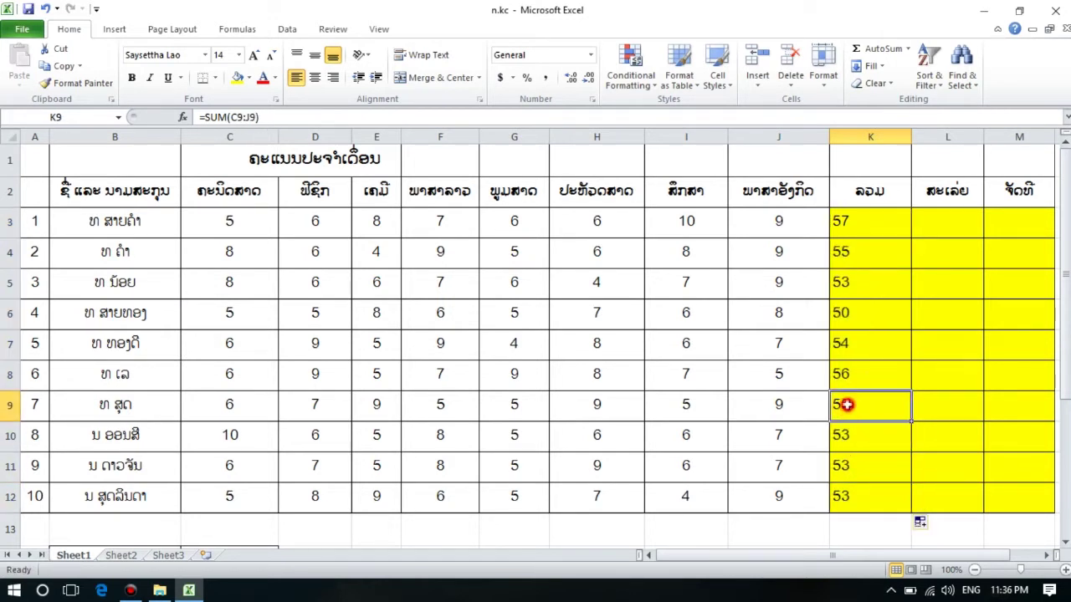
{"action": "left_click", "coordinate": [851, 506]}
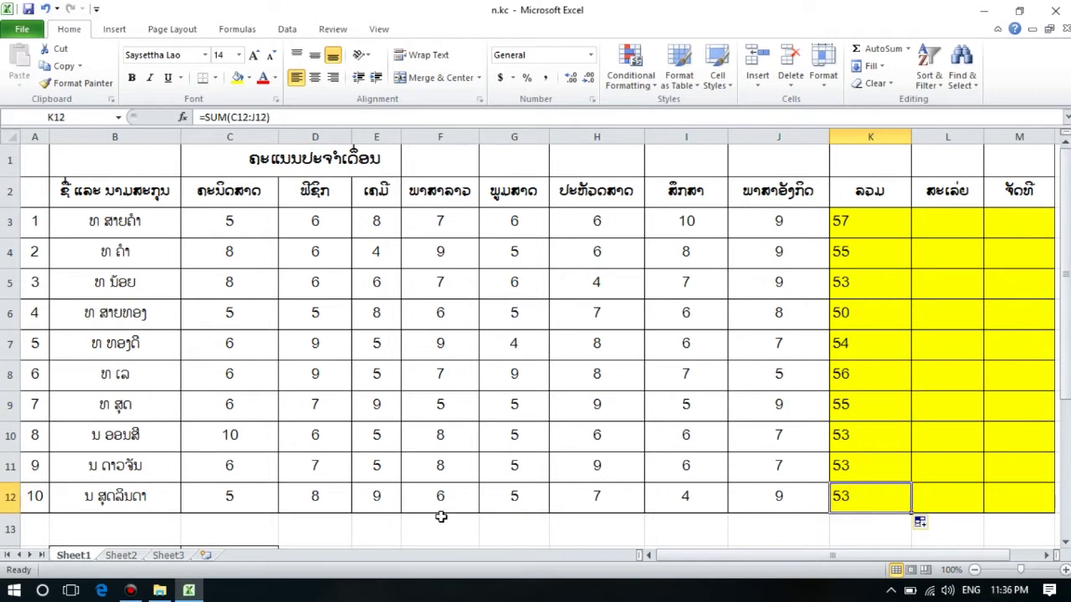
{"action": "left_click", "coordinate": [397, 479]}
{"action": "left_click", "coordinate": [839, 251]}
{"action": "left_click", "coordinate": [839, 219]}
{"action": "double_click", "coordinate": [879, 220]}
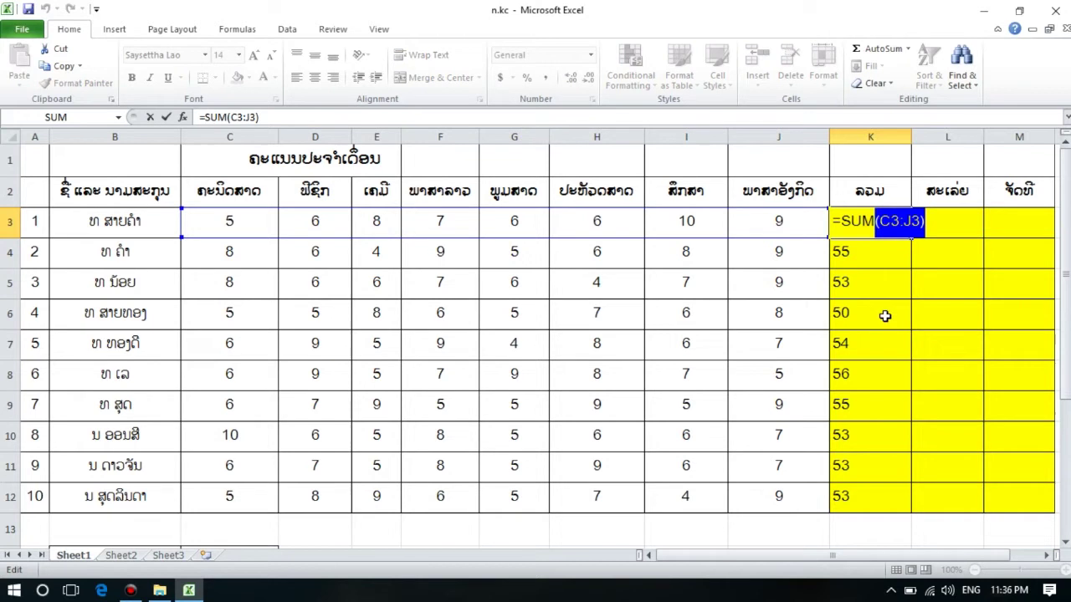
{"action": "key", "text": "Return"}
{"action": "left_click", "coordinate": [875, 223]}
Enter the formula =SUM(C3:J3)/8 in L3 to average the first student's eight subject scores.
{"action": "left_click", "coordinate": [952, 225]}
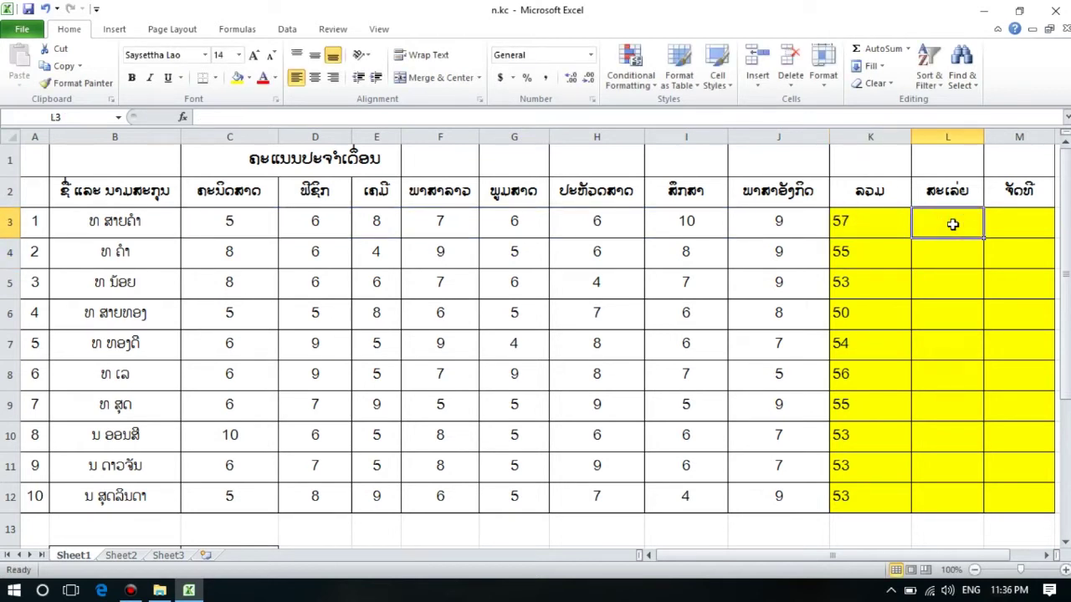
{"action": "type", "text": "="}
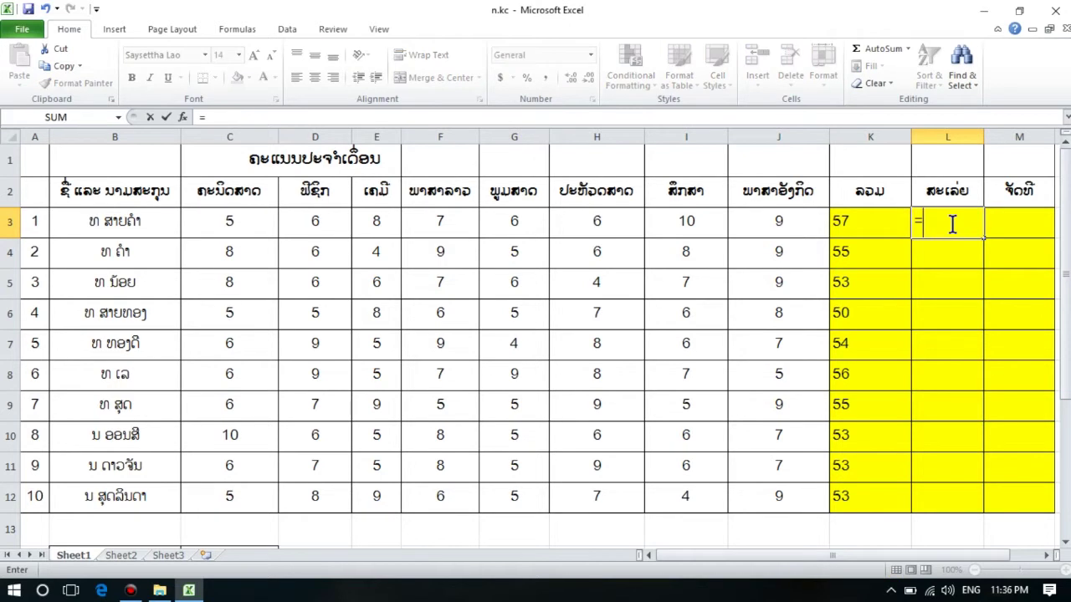
{"action": "type", "text": "su"}
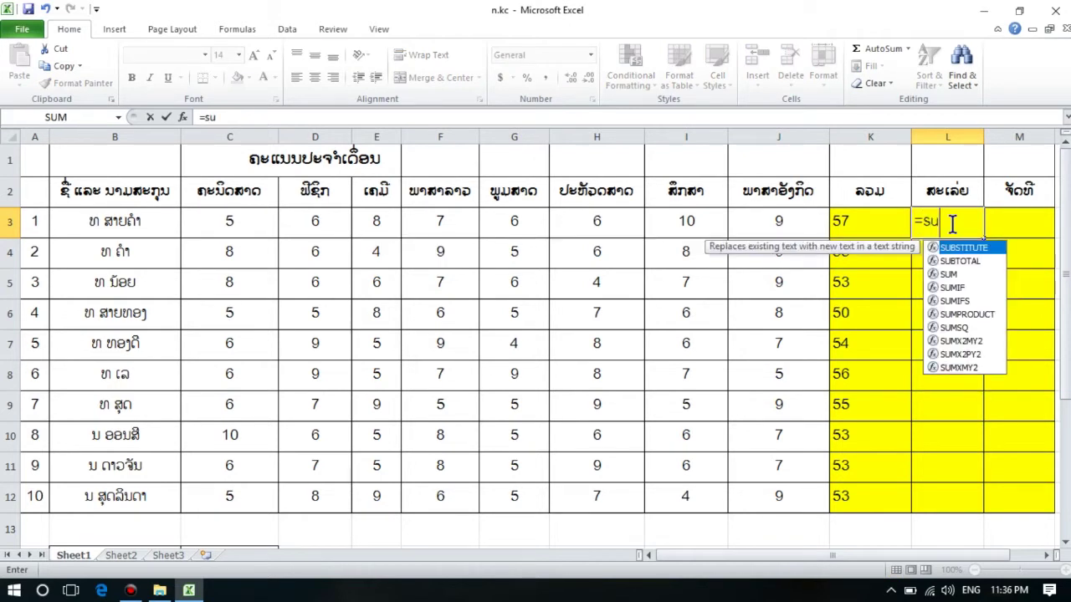
{"action": "double_click", "coordinate": [972, 276]}
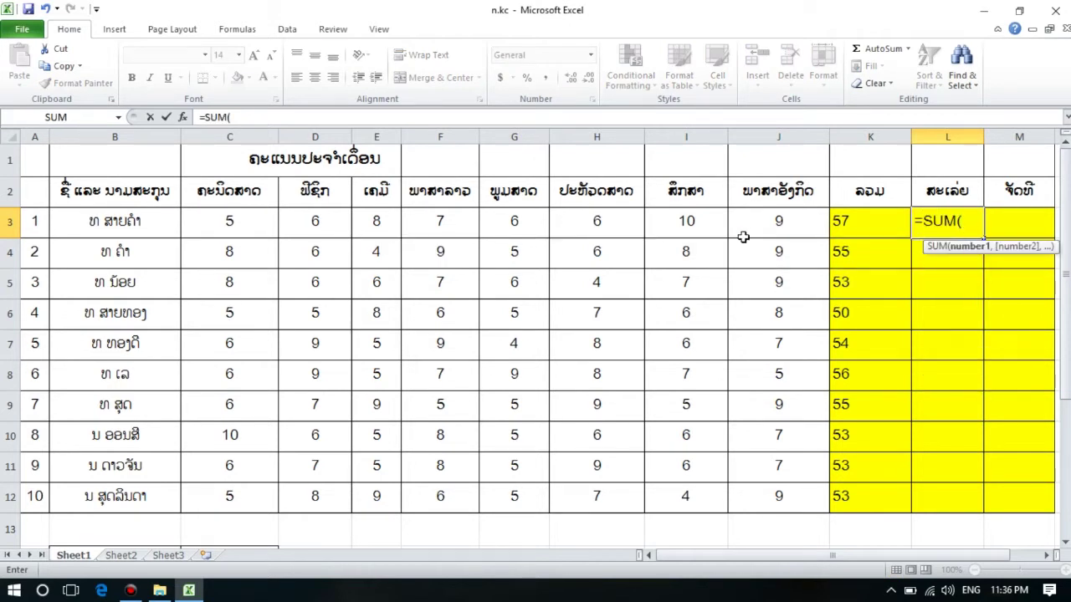
{"action": "left_click", "coordinate": [245, 228]}
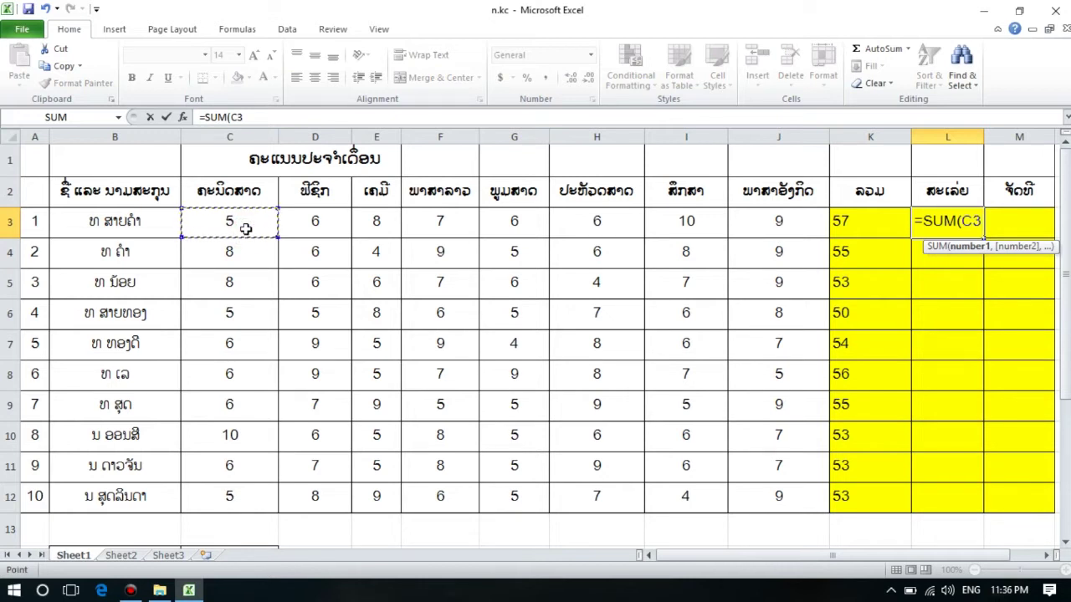
{"action": "left_click_drag", "start_coordinate": [245, 228], "coordinate": [755, 222]}
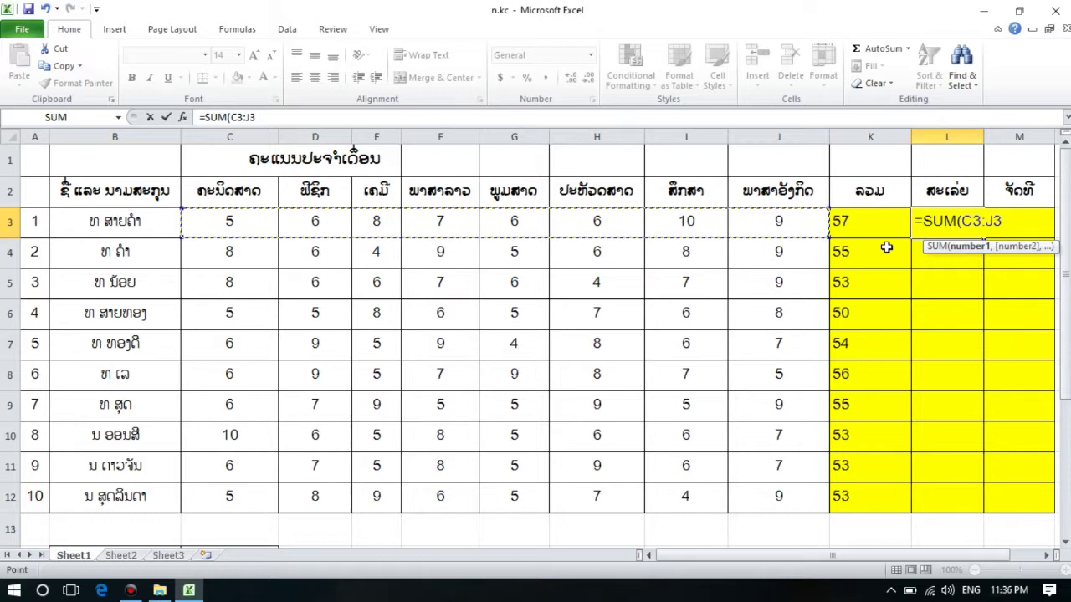
{"action": "type", "text": ")/"}
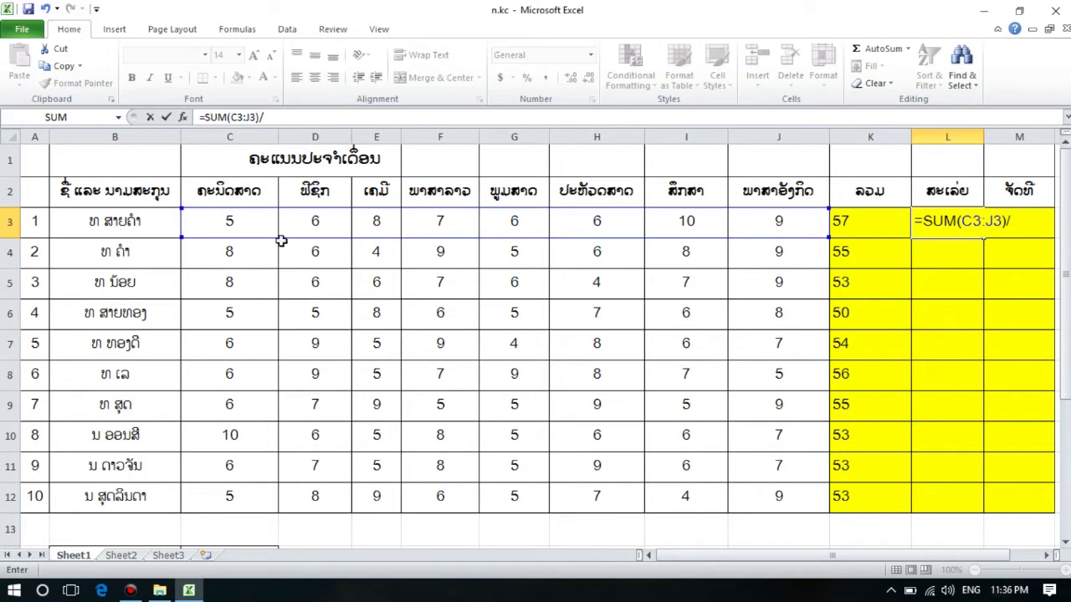
{"action": "left_click", "coordinate": [242, 227]}
{"action": "left_click", "coordinate": [314, 221]}
{"action": "left_click", "coordinate": [486, 225]}
{"action": "left_click", "coordinate": [622, 225]}
{"action": "key", "text": "BackSpace"}
{"action": "key", "text": "BackSpace"}
{"action": "key", "text": "Return"}
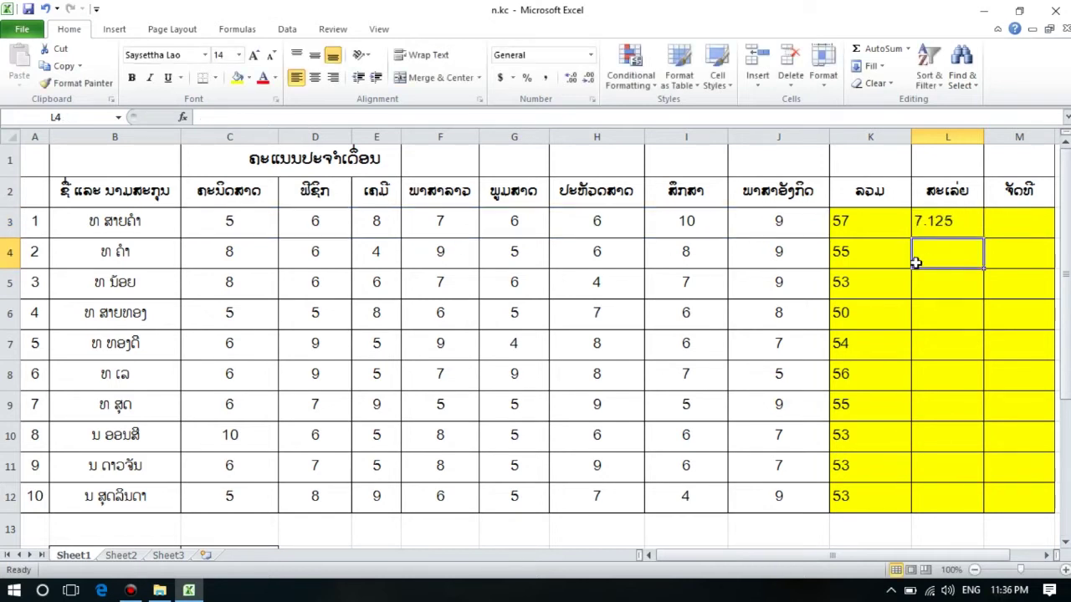
Erase the sum-divided-by-eight formula in L3, keeping only the equals sign.
{"action": "left_click", "coordinate": [941, 224]}
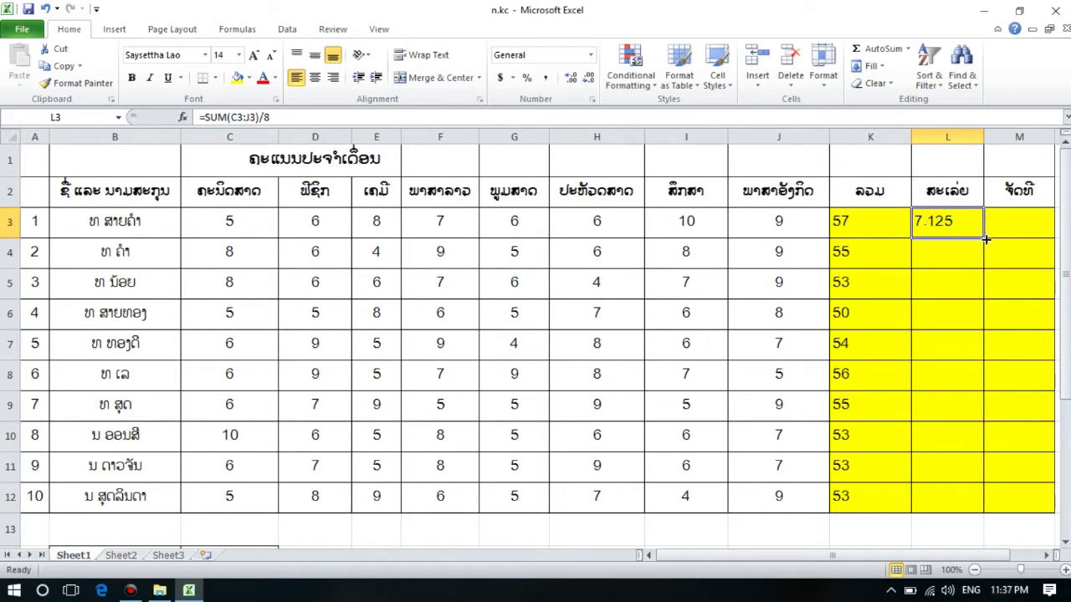
{"action": "double_click", "coordinate": [932, 224]}
{"action": "left_click", "coordinate": [1022, 220]}
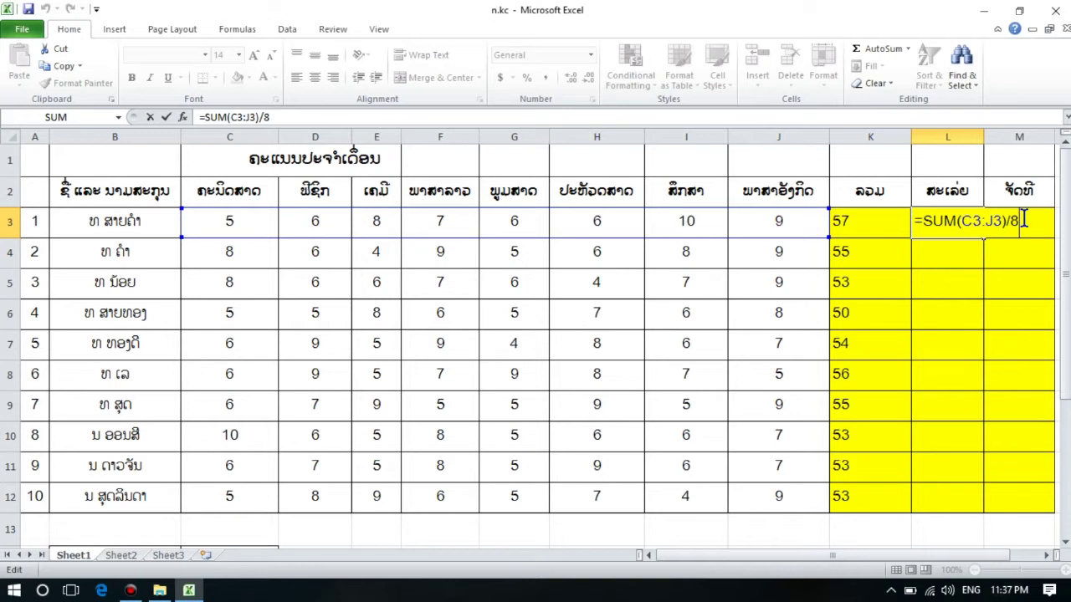
{"action": "key", "text": "BackSpace"}
{"action": "key", "text": "BackSpace"}
{"action": "key", "text": "BackSpace"}
{"action": "key", "text": "BackSpace"}
{"action": "key", "text": "BackSpace"}
{"action": "key", "text": "BackSpace"}
{"action": "key", "text": "BackSpace"}
{"action": "key", "text": "BackSpace"}
{"action": "key", "text": "BackSpace"}
{"action": "key", "text": "BackSpace"}
{"action": "key", "text": "BackSpace"}
{"action": "key", "text": "BackSpace"}
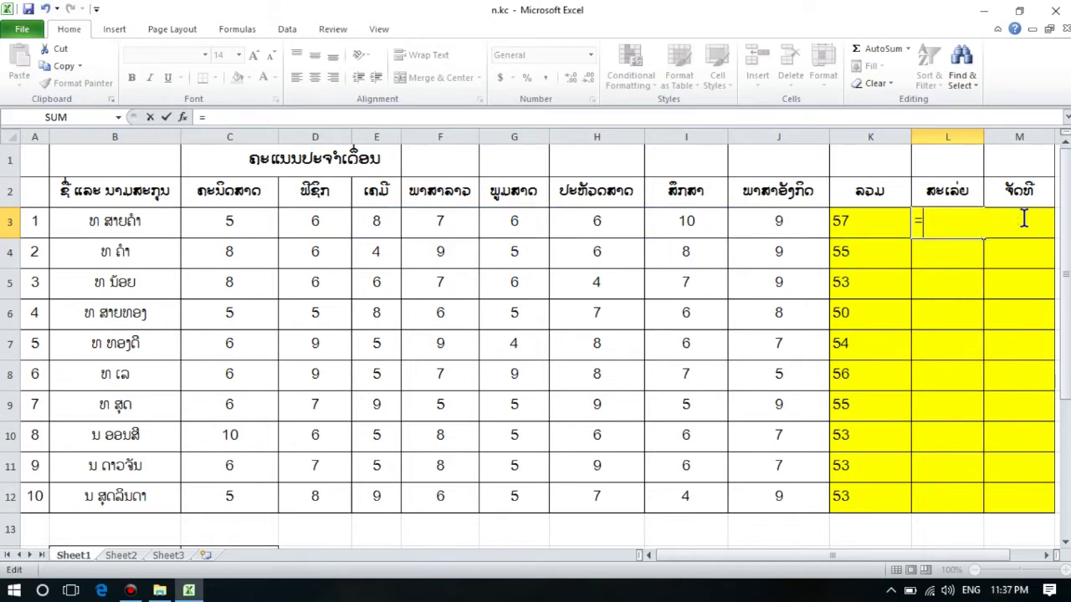
Complete the L3 formula as =AVERAGE(C3:J3) to average the first student's subject scores.
{"action": "type", "text": "av"}
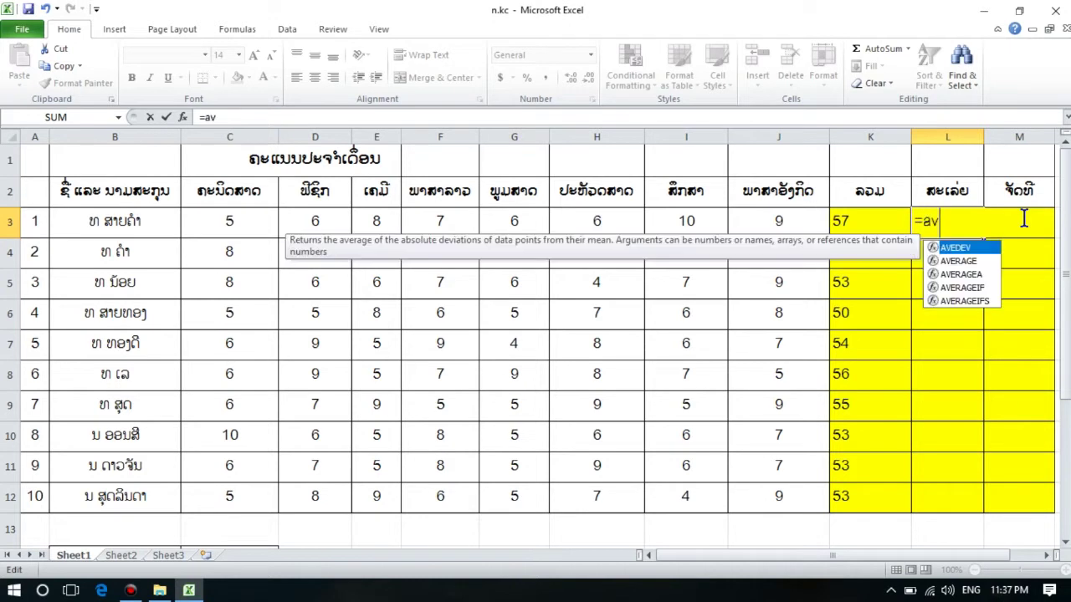
{"action": "double_click", "coordinate": [983, 261]}
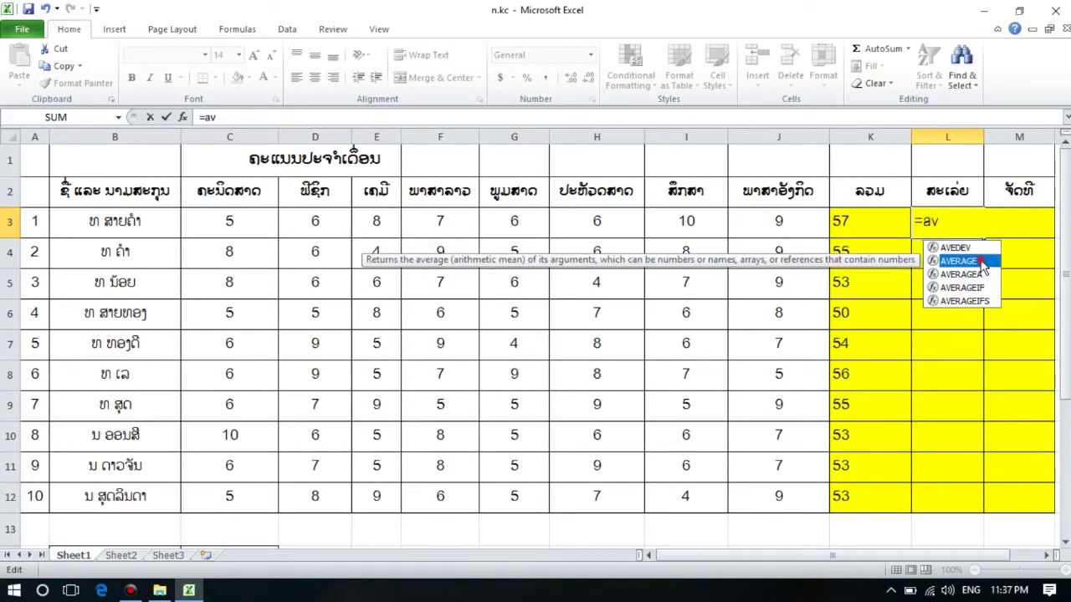
{"action": "left_click", "coordinate": [250, 228]}
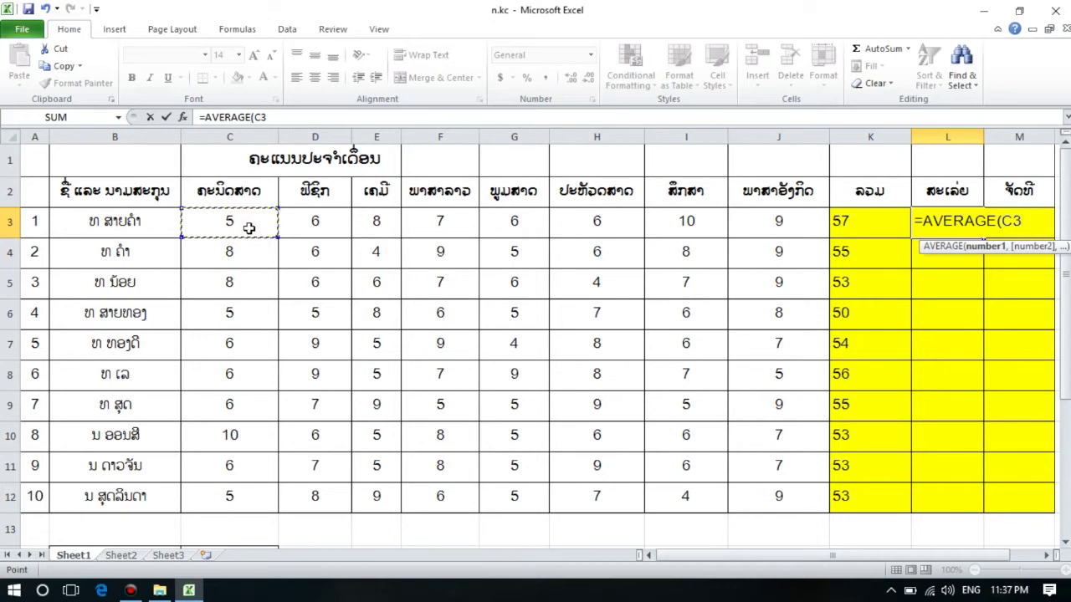
{"action": "left_click_drag", "start_coordinate": [249, 228], "coordinate": [751, 231]}
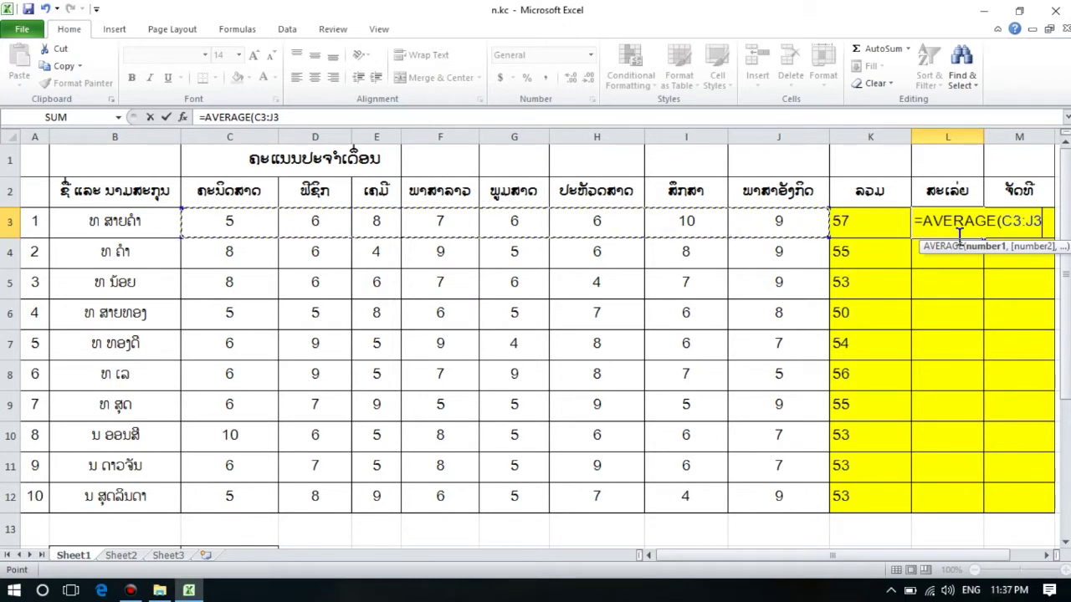
{"action": "type", "text": ")"}
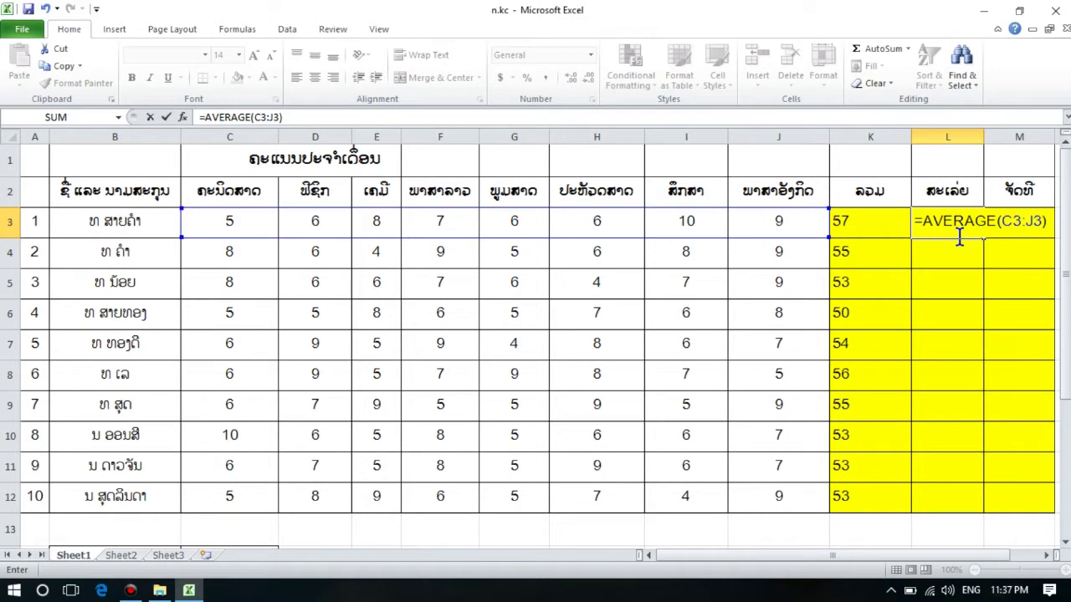
{"action": "key", "text": "Return"}
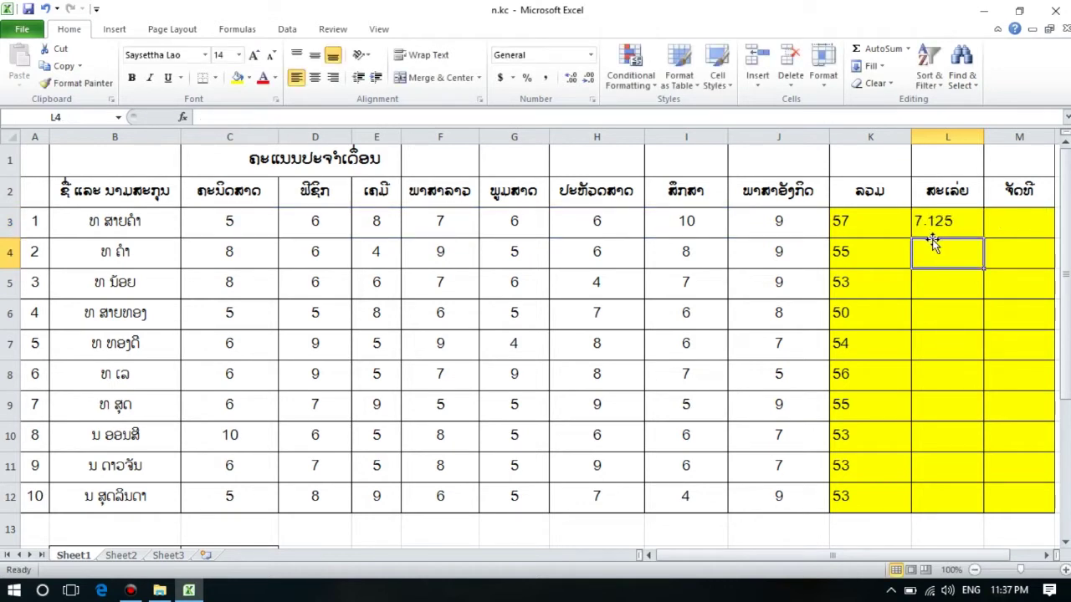
Wrap the average formula in L3 in ROUND with 2 decimal places, giving =ROUND(AVERAGE(C3:J3),2).
{"action": "left_click", "coordinate": [936, 219]}
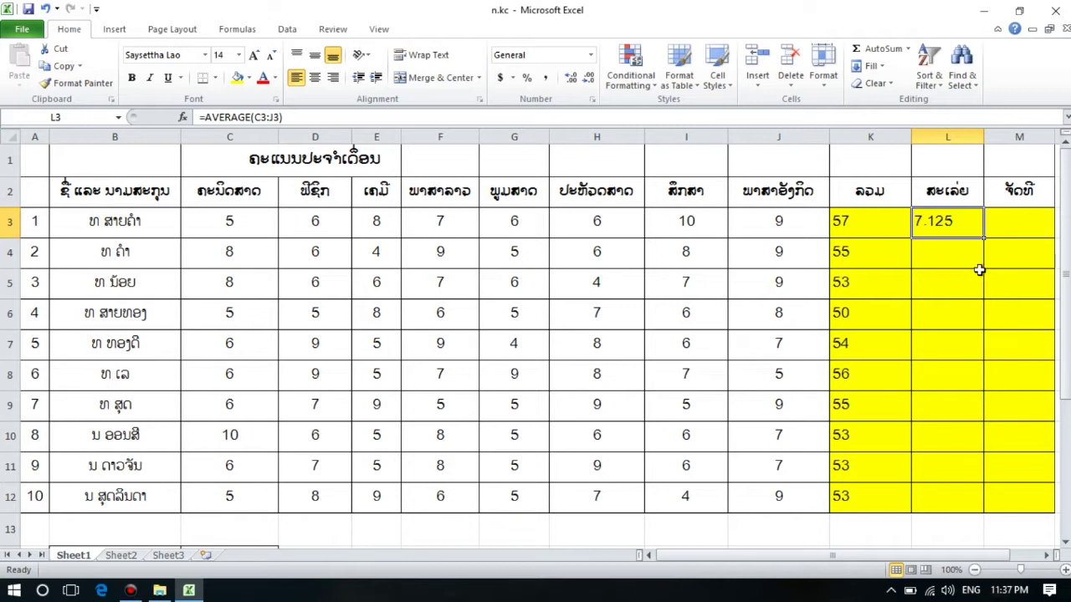
{"action": "double_click", "coordinate": [943, 223]}
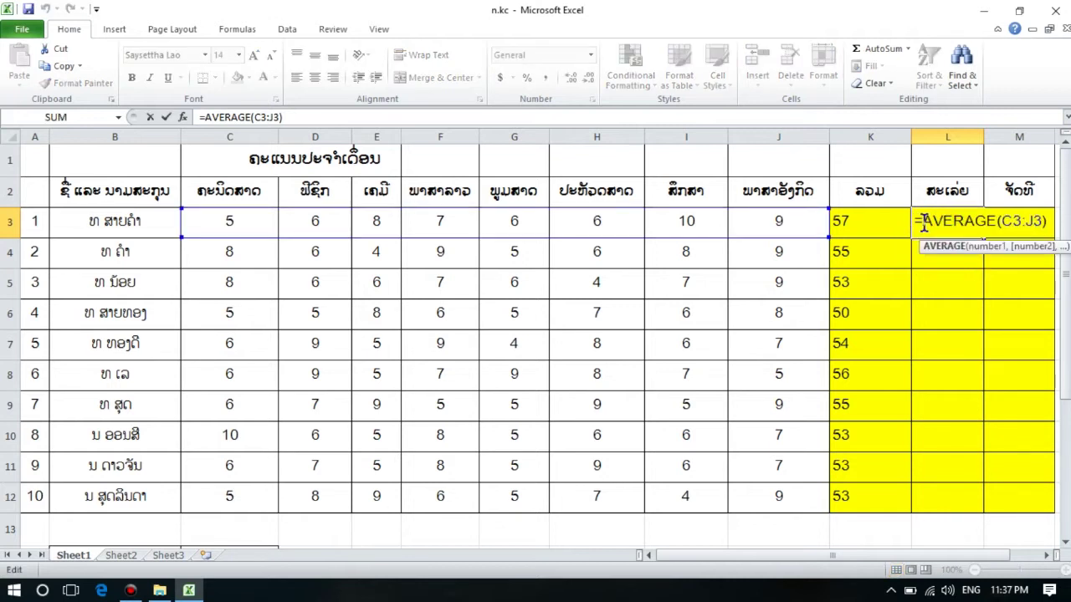
{"action": "left_click", "coordinate": [920, 222]}
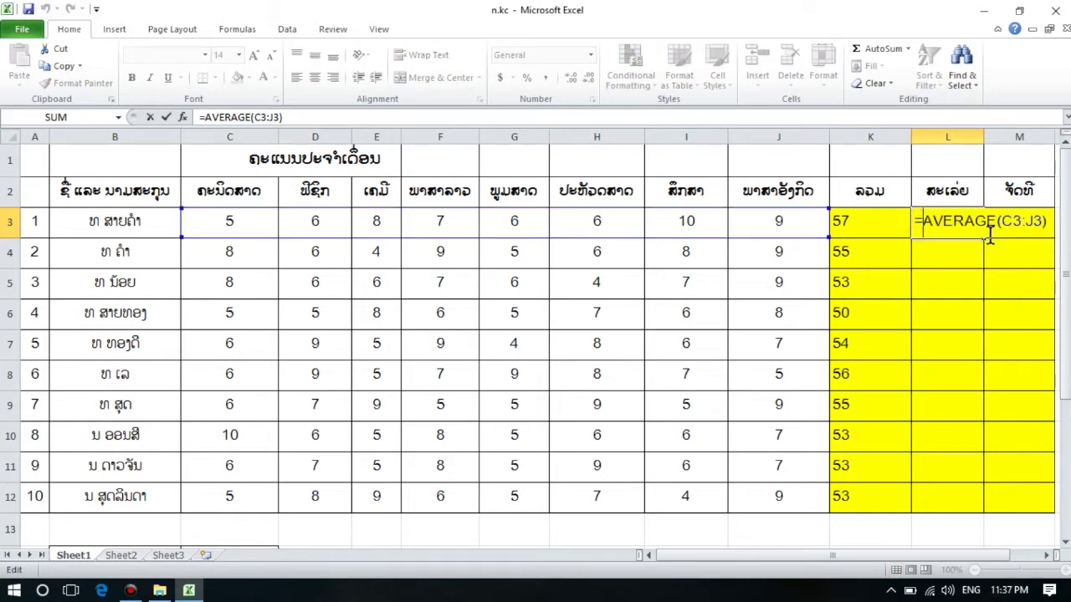
{"action": "type", "text": "ro"}
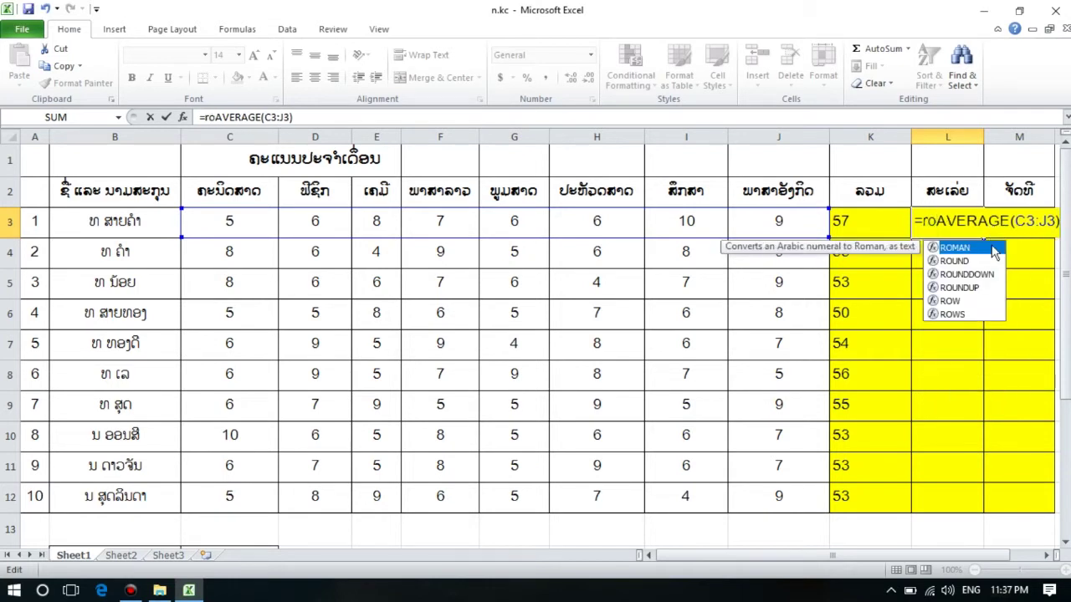
{"action": "double_click", "coordinate": [978, 259]}
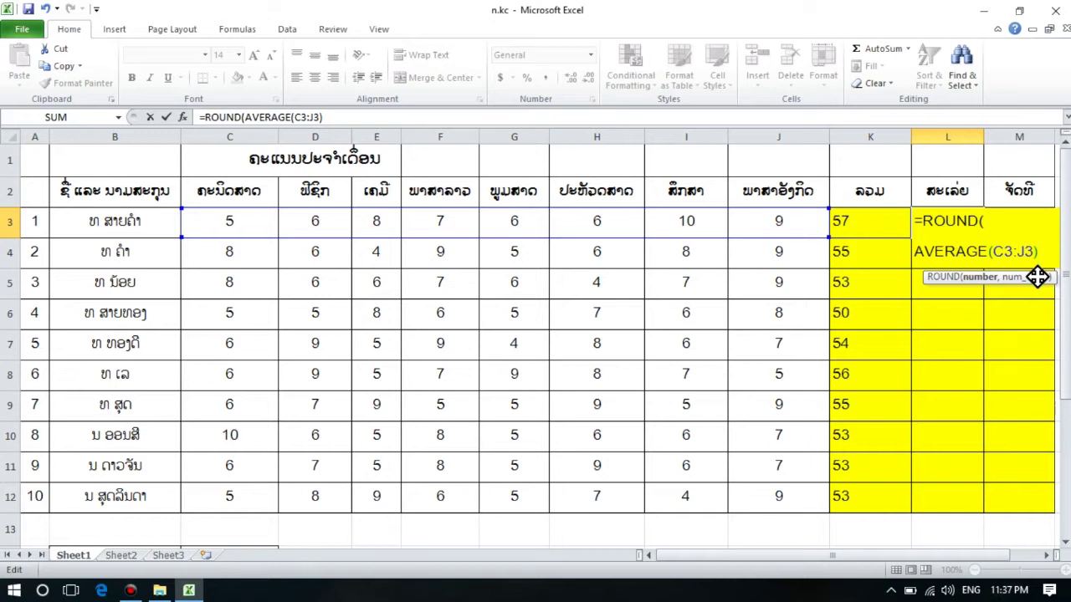
{"action": "type", "text": ",2"}
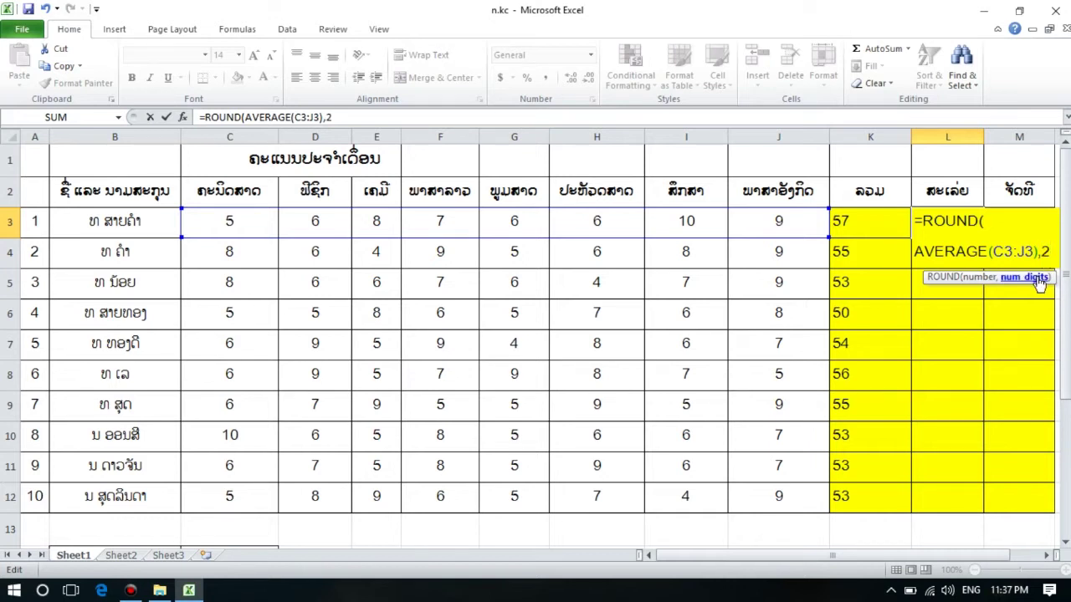
{"action": "type", "text": "))"}
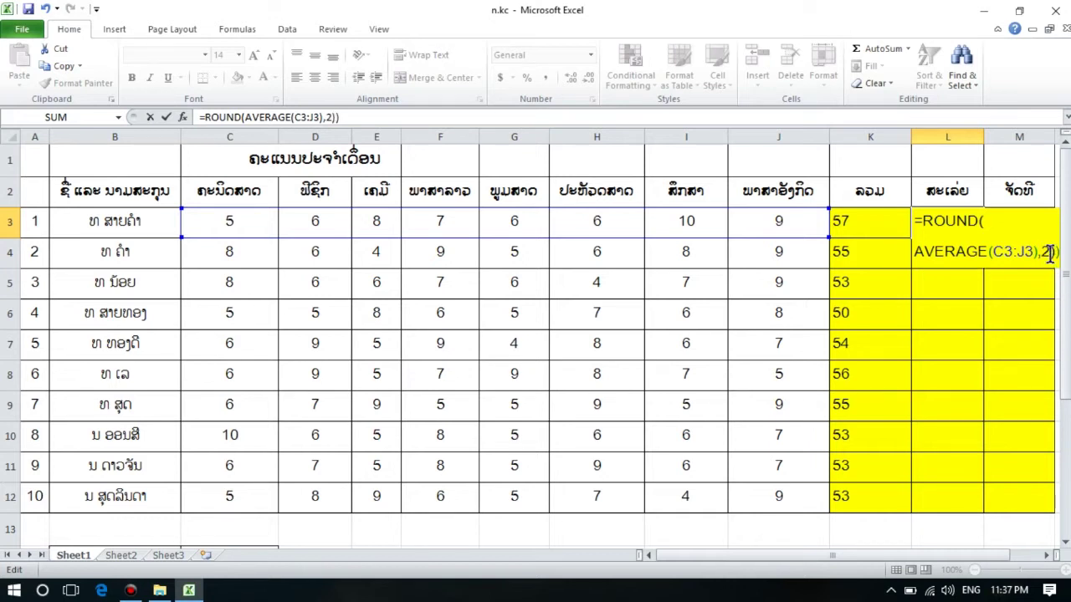
{"action": "double_click", "coordinate": [1045, 251]}
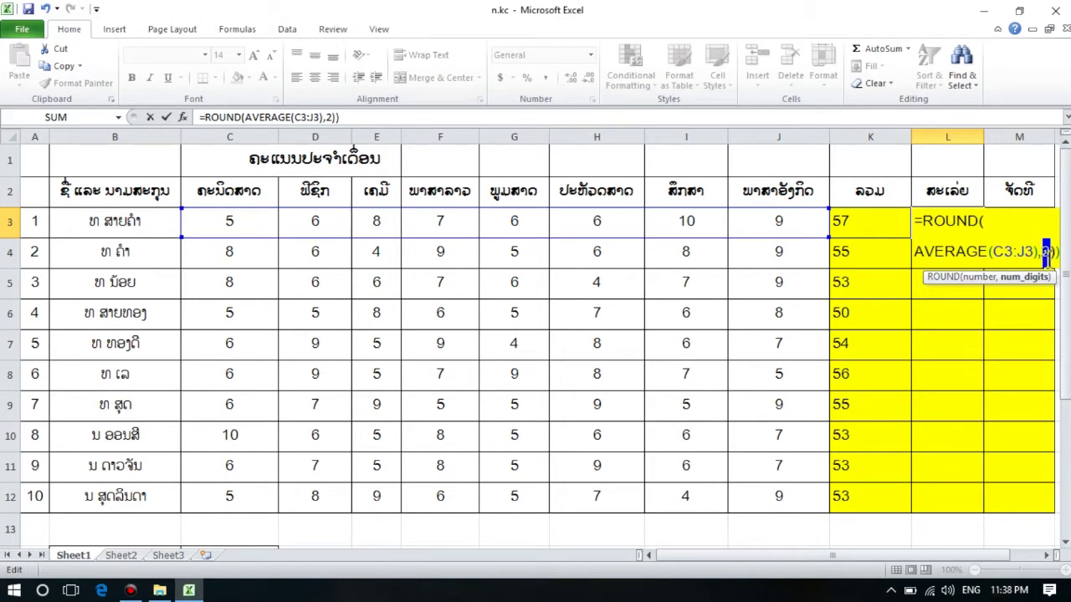
{"action": "left_click", "coordinate": [1027, 253]}
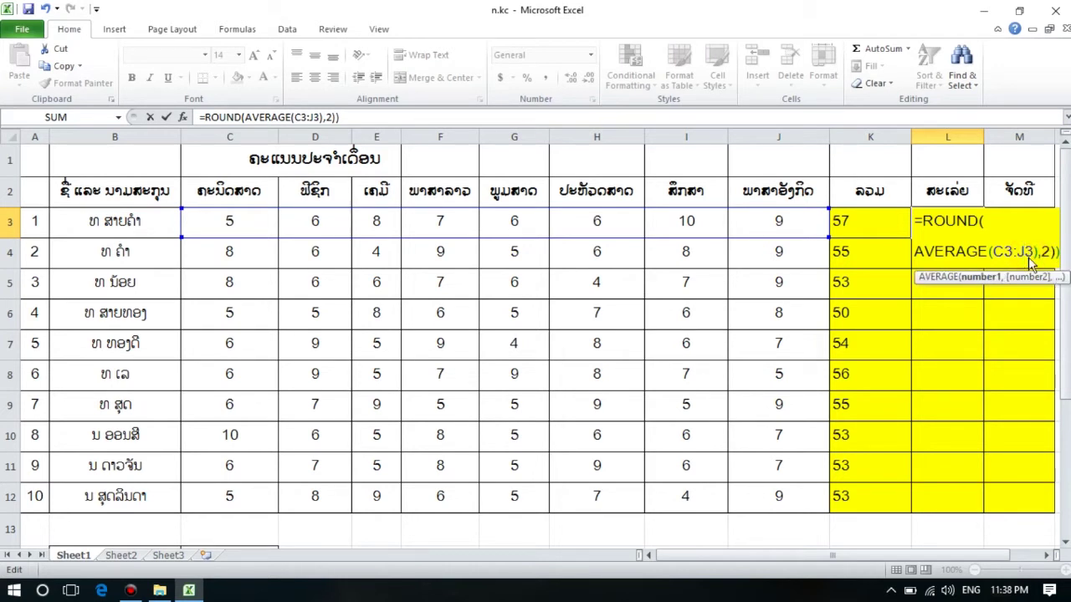
{"action": "key", "text": "Return"}
{"action": "left_click", "coordinate": [509, 356]}
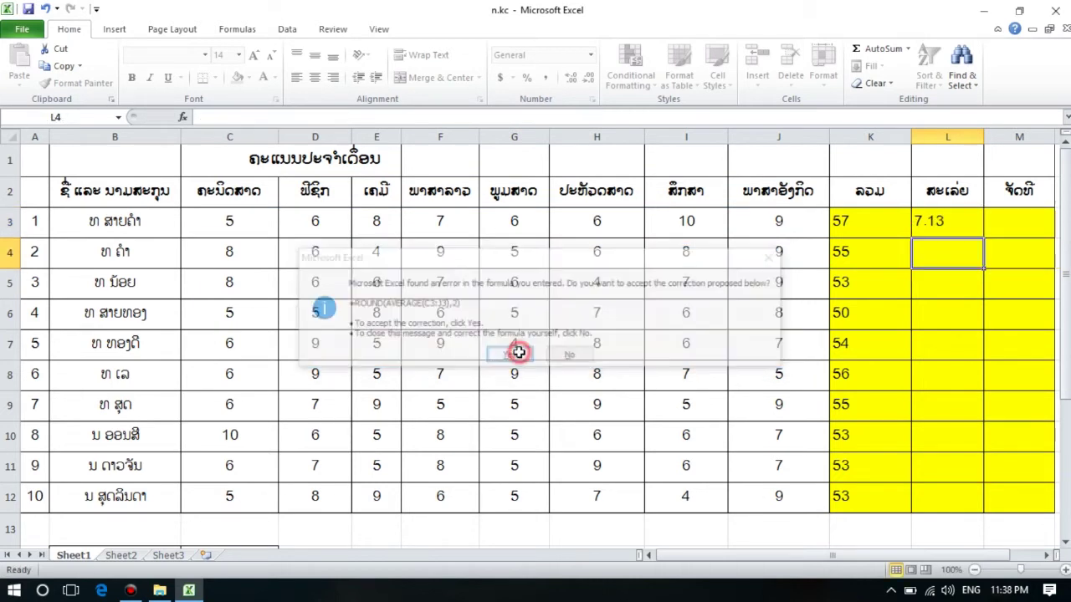
Fill the rounded average formula from L3 down through L12 for all the students.
{"action": "left_click", "coordinate": [928, 221]}
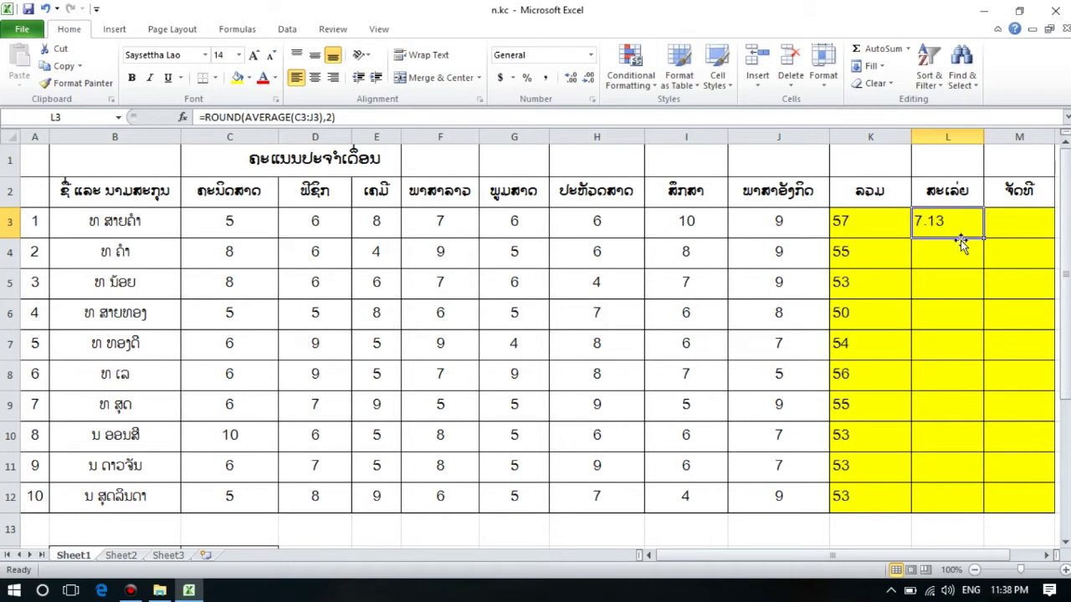
{"action": "left_click_drag", "start_coordinate": [984, 238], "coordinate": [984, 239]}
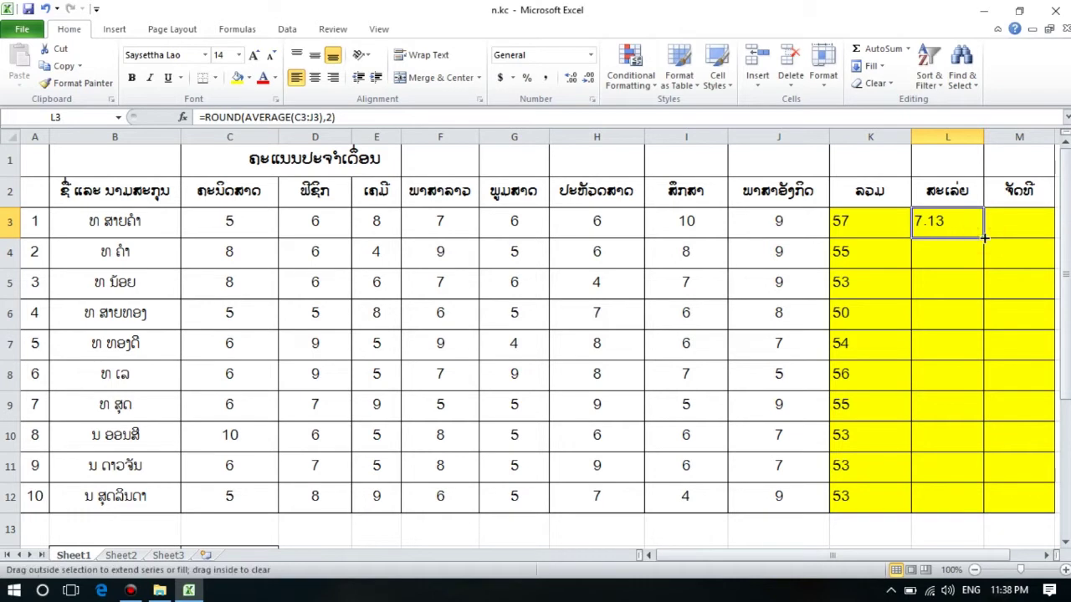
{"action": "left_click_drag", "start_coordinate": [984, 251], "coordinate": [984, 512]}
{"action": "left_click", "coordinate": [953, 444]}
{"action": "left_click", "coordinate": [933, 220]}
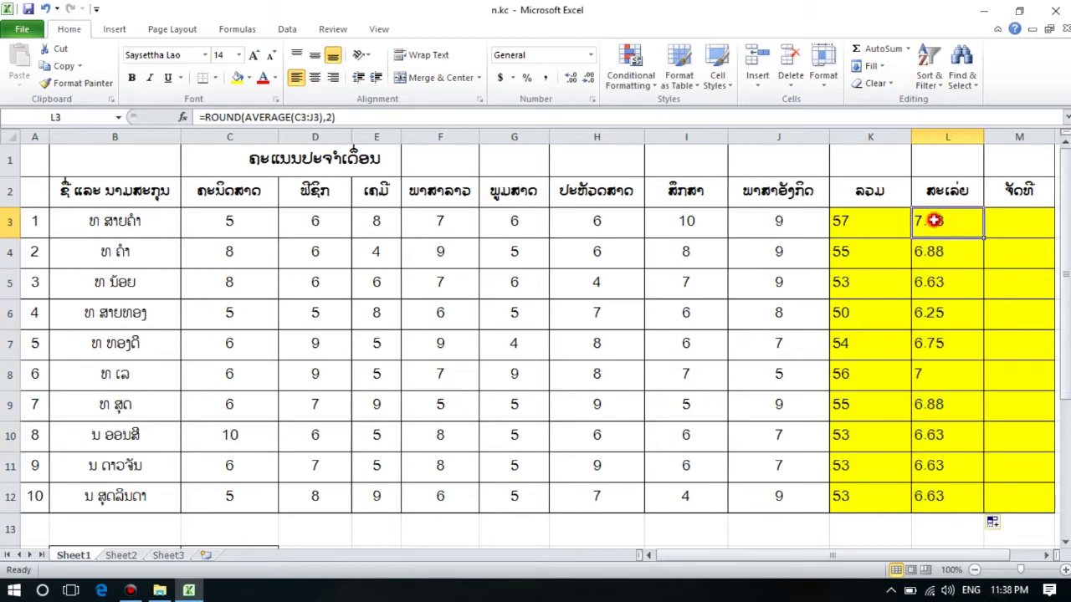
{"action": "double_click", "coordinate": [933, 220]}
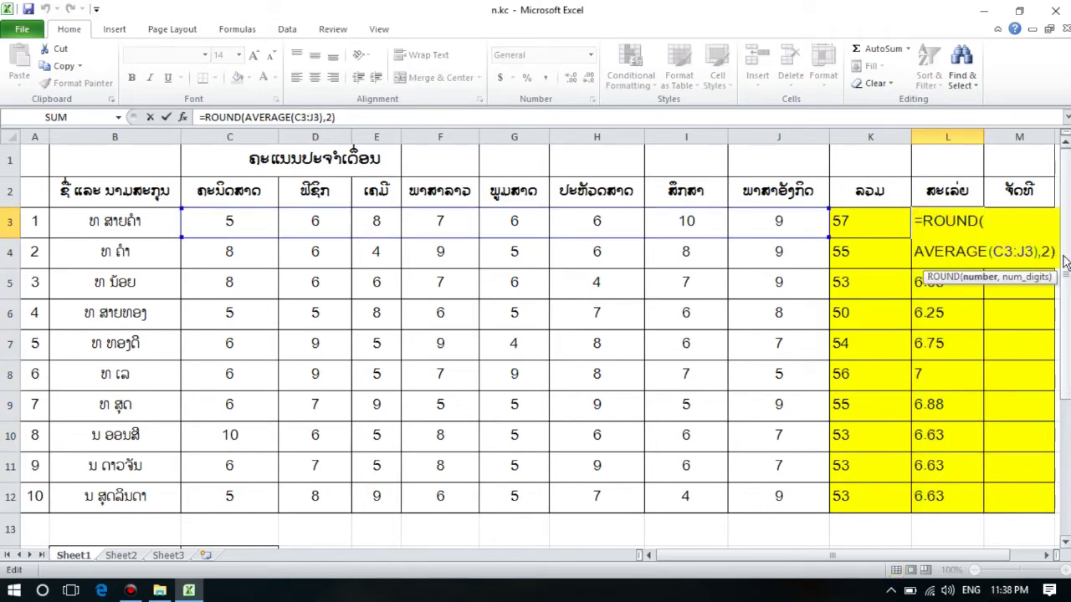
{"action": "left_click", "coordinate": [1054, 248]}
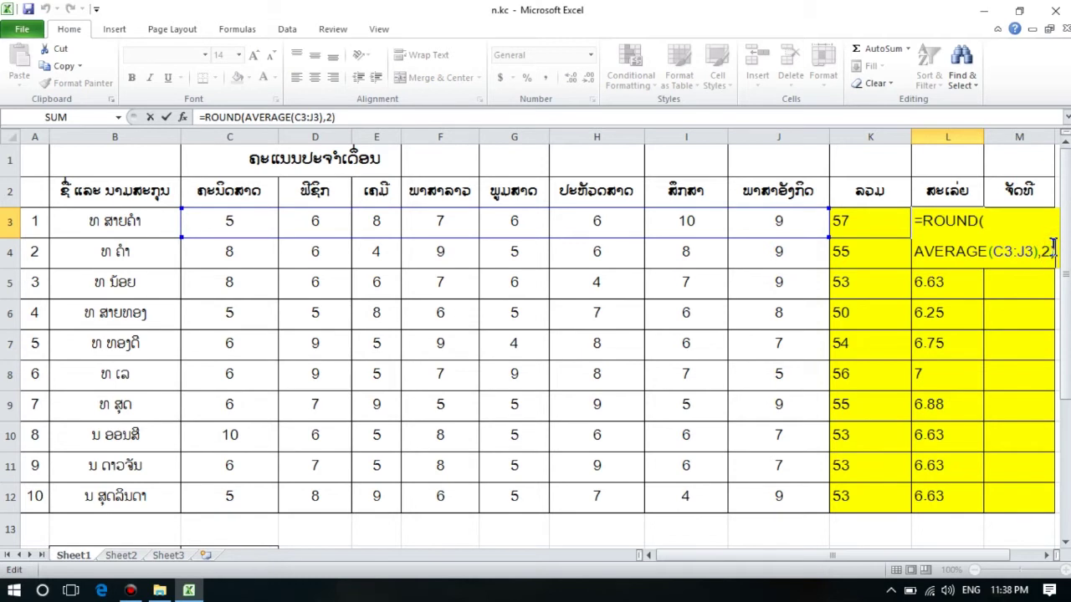
{"action": "key", "text": "Return"}
Change the rounding in the first student's average formula in L3 to 1 decimal place, giving =ROUND(AVERAGE(C3:J3),1).
{"action": "left_click", "coordinate": [933, 223]}
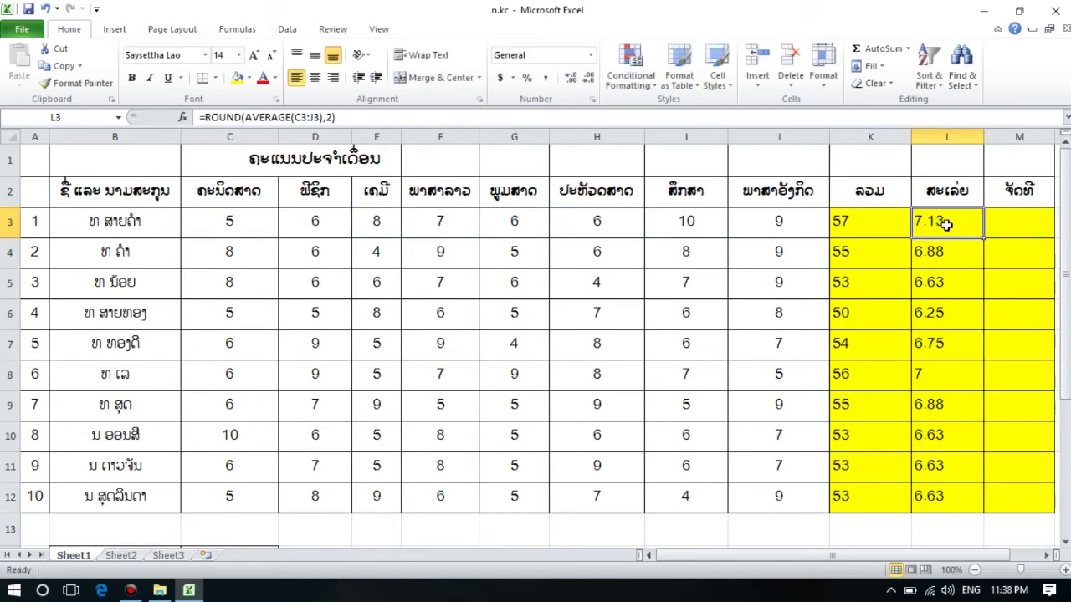
{"action": "double_click", "coordinate": [946, 224]}
{"action": "left_click", "coordinate": [1053, 251]}
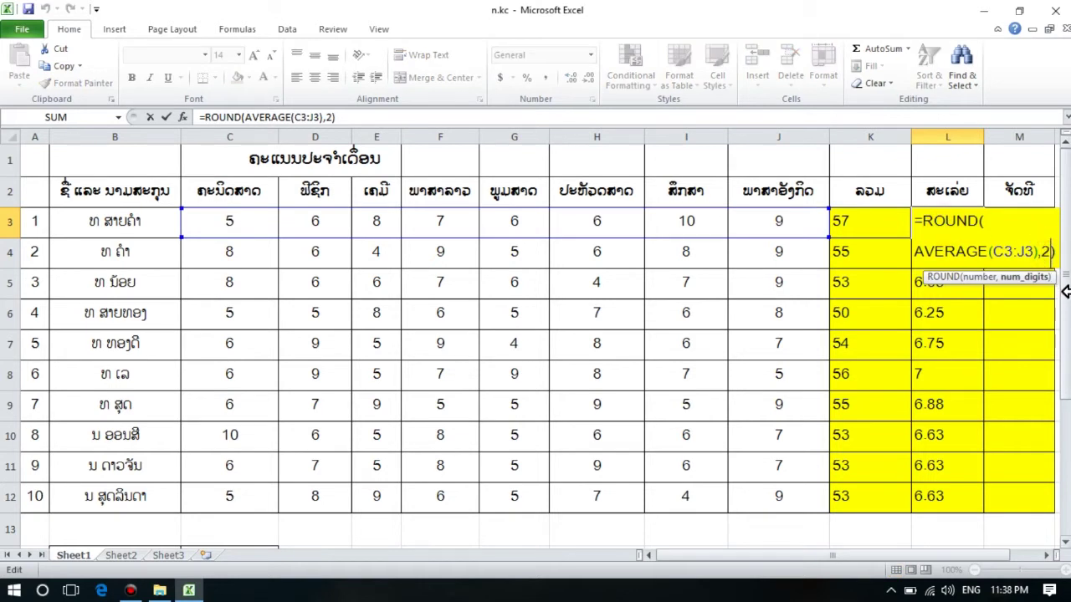
{"action": "key", "text": "BackSpace"}
{"action": "type", "text": "1"}
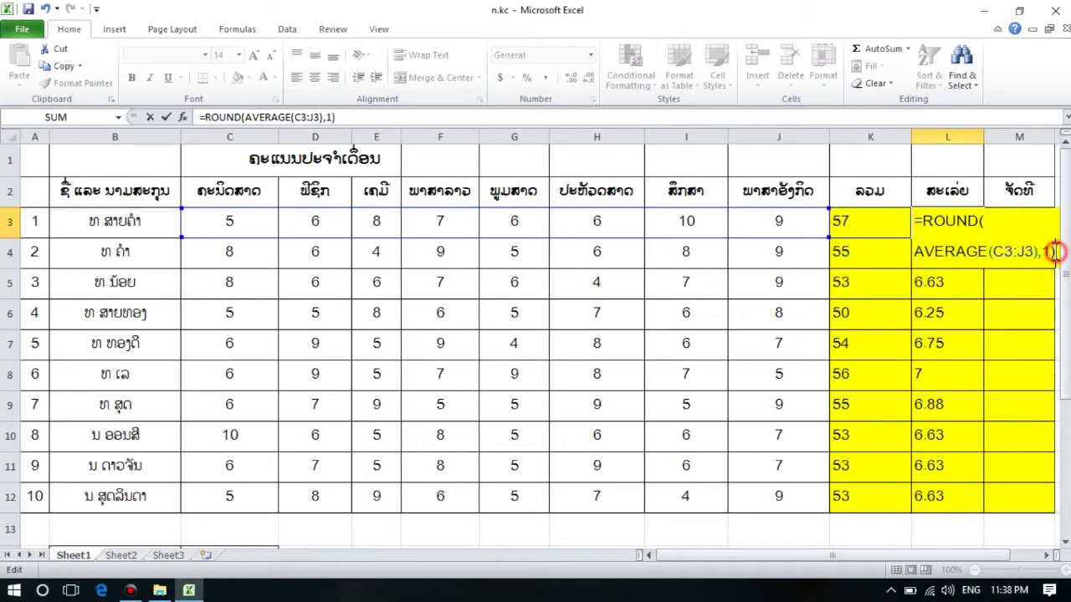
{"action": "key", "text": "Return"}
Fill the one-decimal average formula from L3 down through L12 and check several of the filled averages.
{"action": "left_click", "coordinate": [962, 221]}
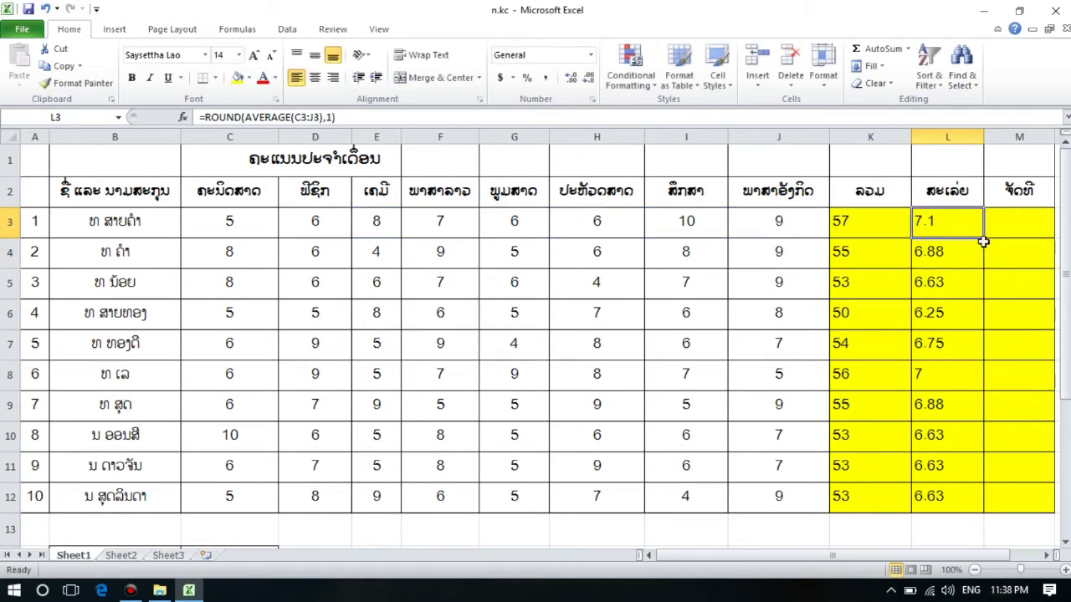
{"action": "left_click_drag", "start_coordinate": [985, 240], "coordinate": [988, 508]}
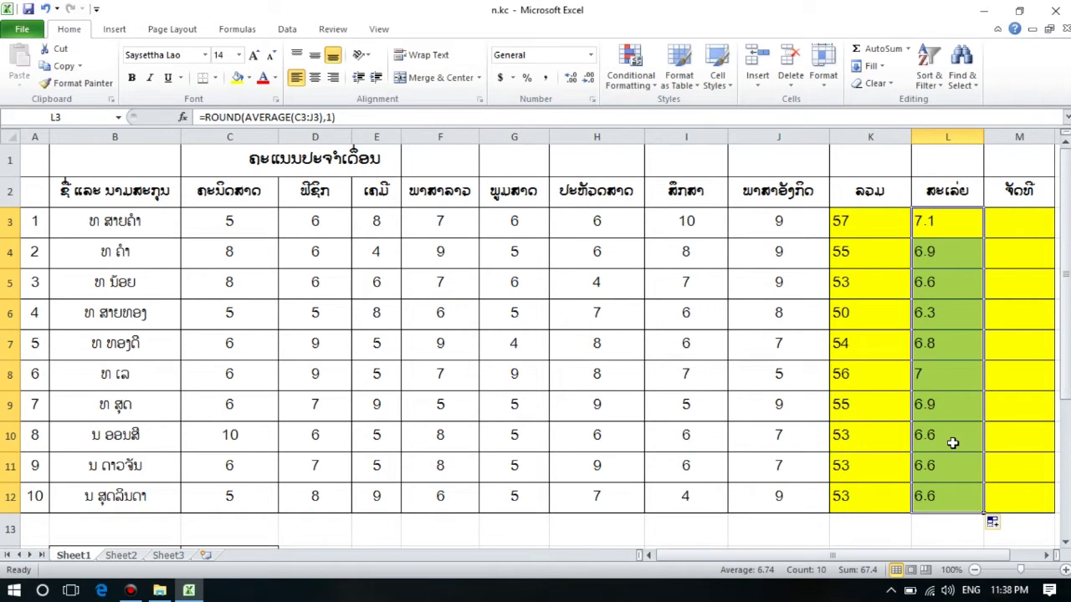
{"action": "left_click", "coordinate": [951, 375]}
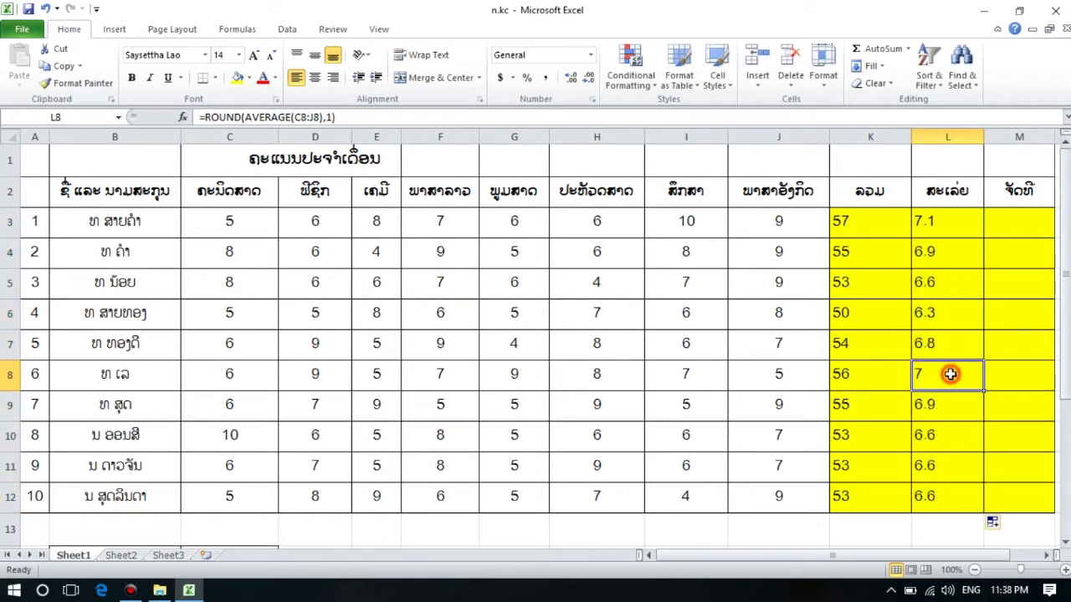
{"action": "left_click", "coordinate": [941, 289]}
{"action": "left_click", "coordinate": [939, 248]}
{"action": "left_click", "coordinate": [935, 224]}
Set the rounding in the L3 average formula back to 2 decimal places, giving =ROUND(AVERAGE(C3:J3),2).
{"action": "double_click", "coordinate": [958, 221]}
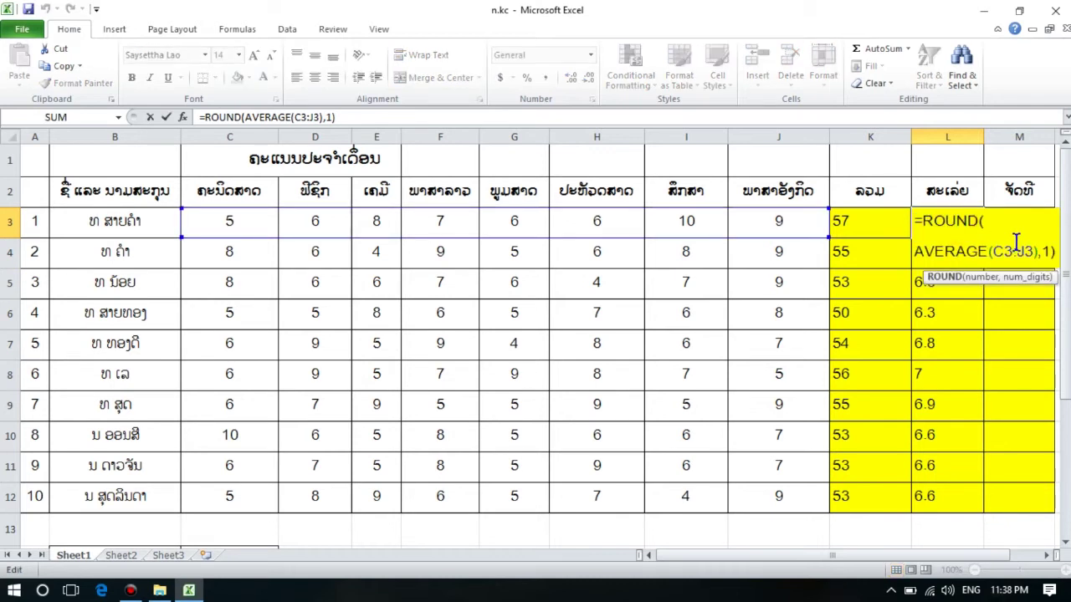
{"action": "left_click", "coordinate": [1049, 250]}
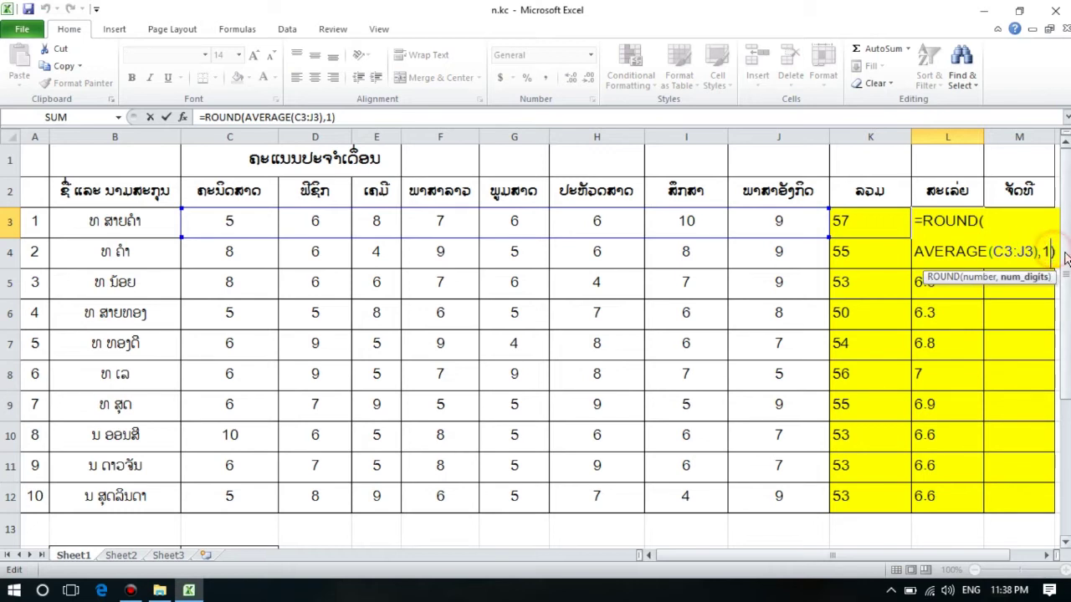
{"action": "key", "text": "BackSpace"}
{"action": "type", "text": "2"}
{"action": "key", "text": "Return"}
Fill the two-decimal average formula from L3 down through L12 for all the students.
{"action": "left_click", "coordinate": [960, 224]}
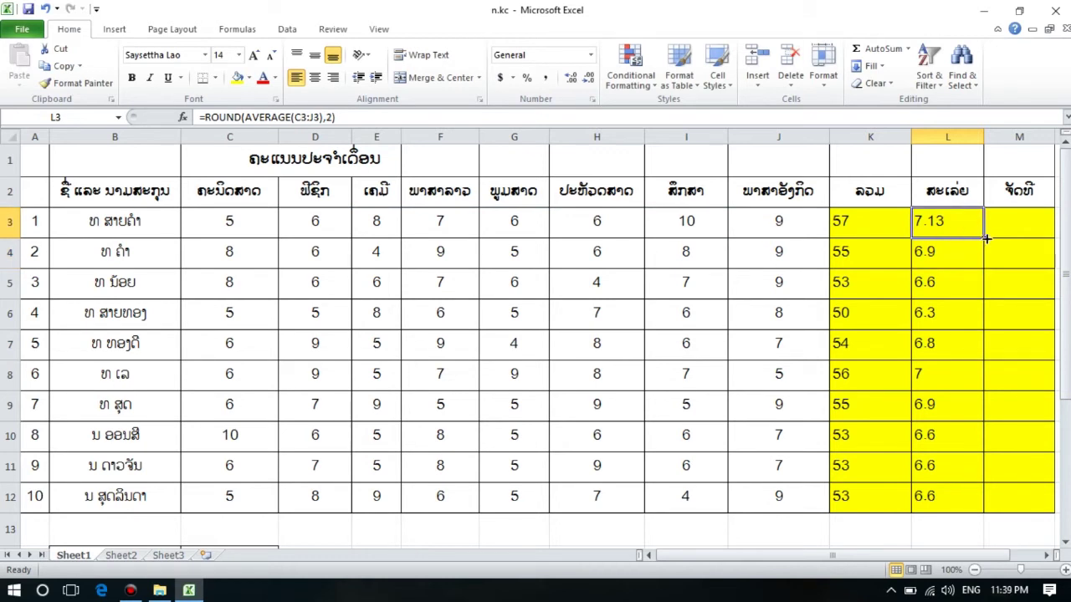
{"action": "left_click_drag", "start_coordinate": [985, 239], "coordinate": [980, 507]}
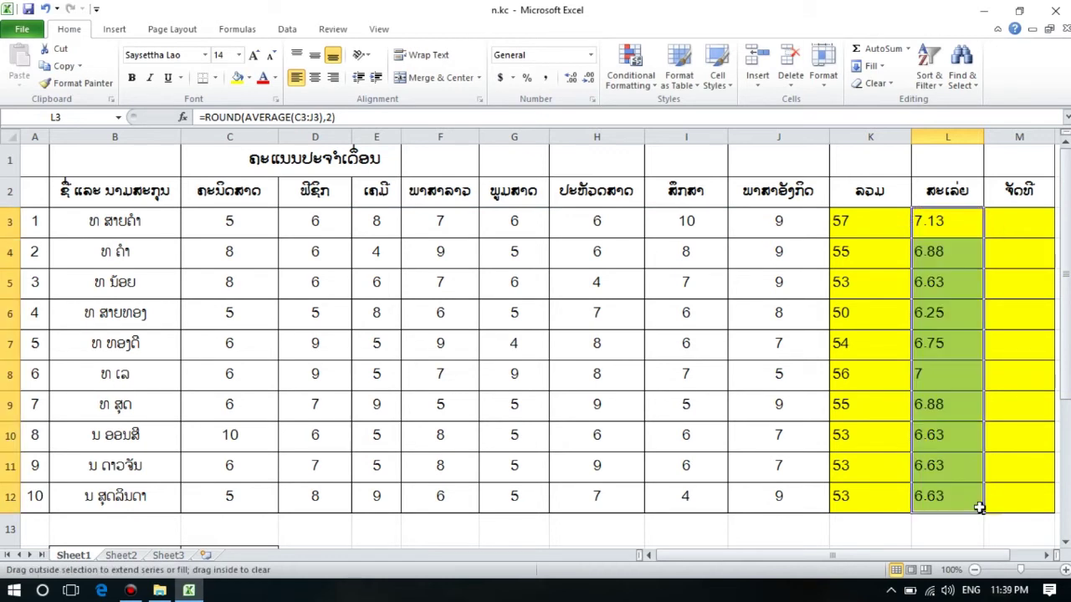
{"action": "left_click", "coordinate": [944, 410]}
Start a RANK formula in M3 with the first student's total, K3, as the number to rank.
{"action": "left_click", "coordinate": [1016, 223]}
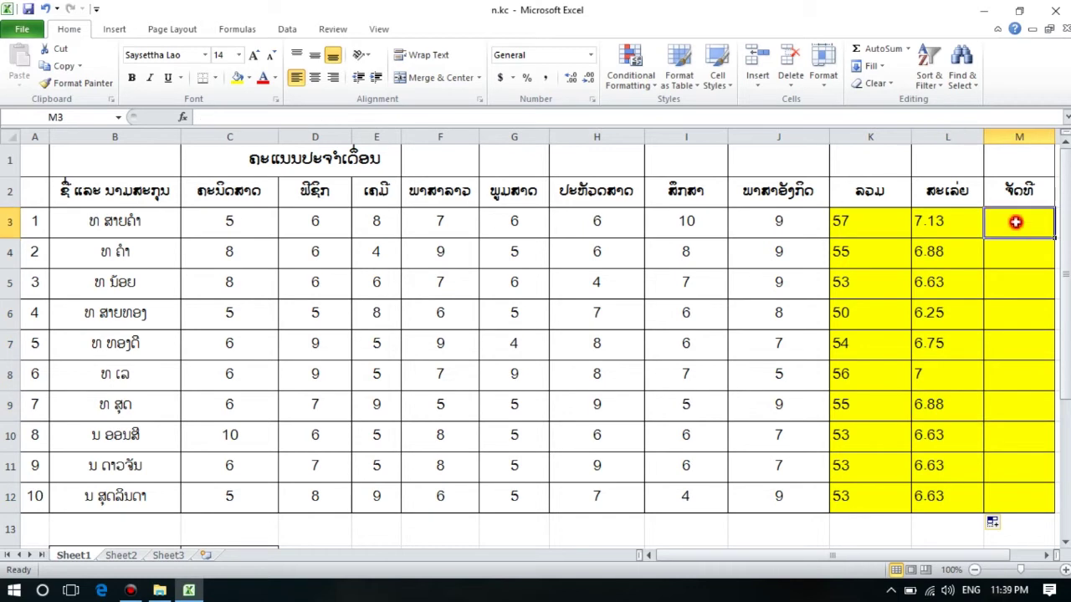
{"action": "left_click", "coordinate": [930, 228]}
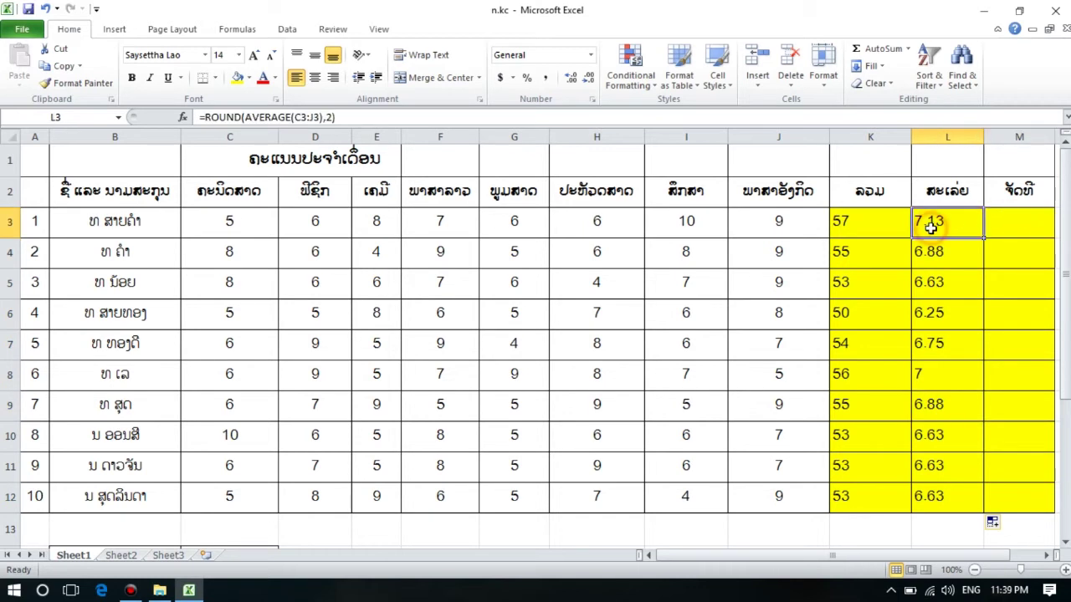
{"action": "left_click", "coordinate": [1016, 222]}
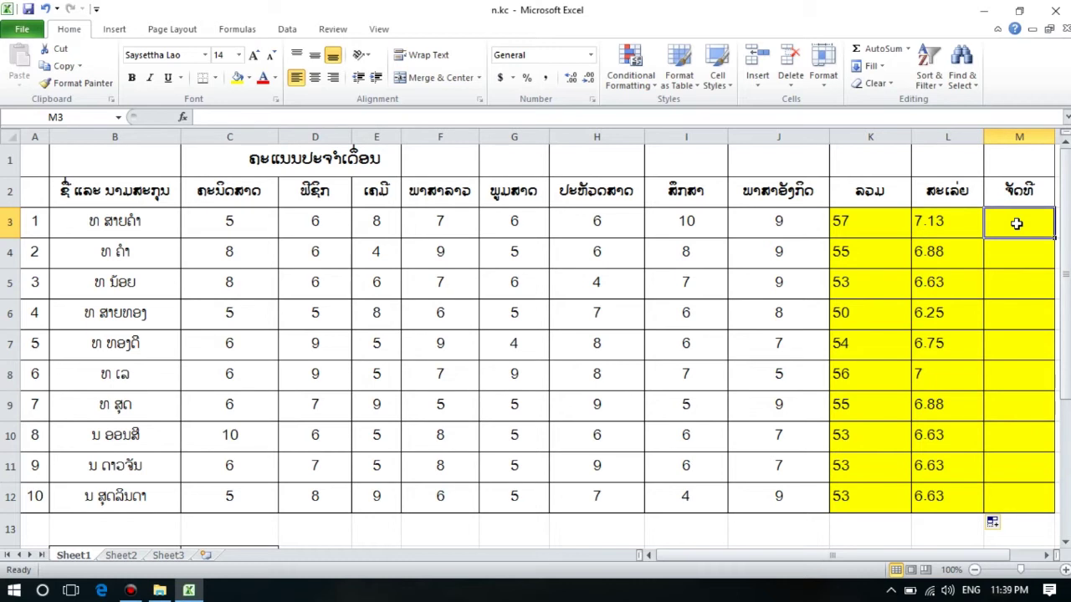
{"action": "type", "text": "="}
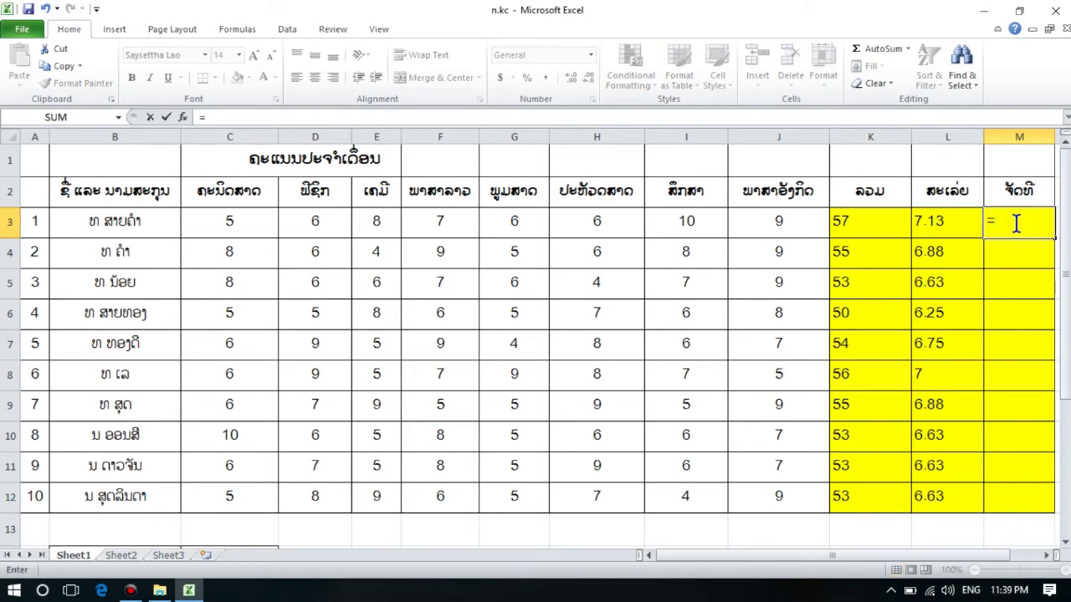
{"action": "type", "text": "ran"}
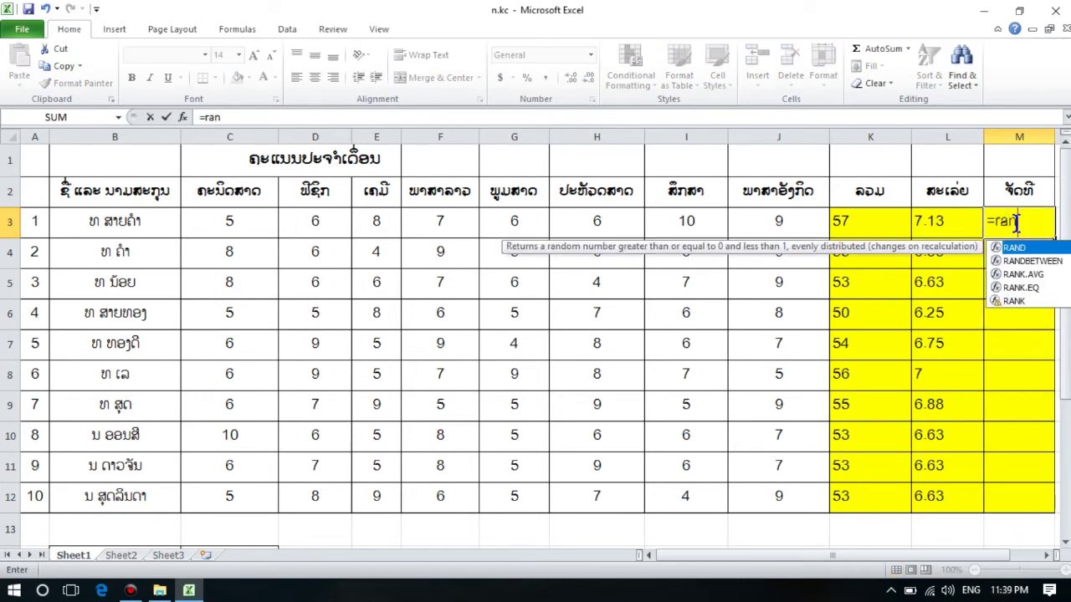
{"action": "double_click", "coordinate": [1016, 300]}
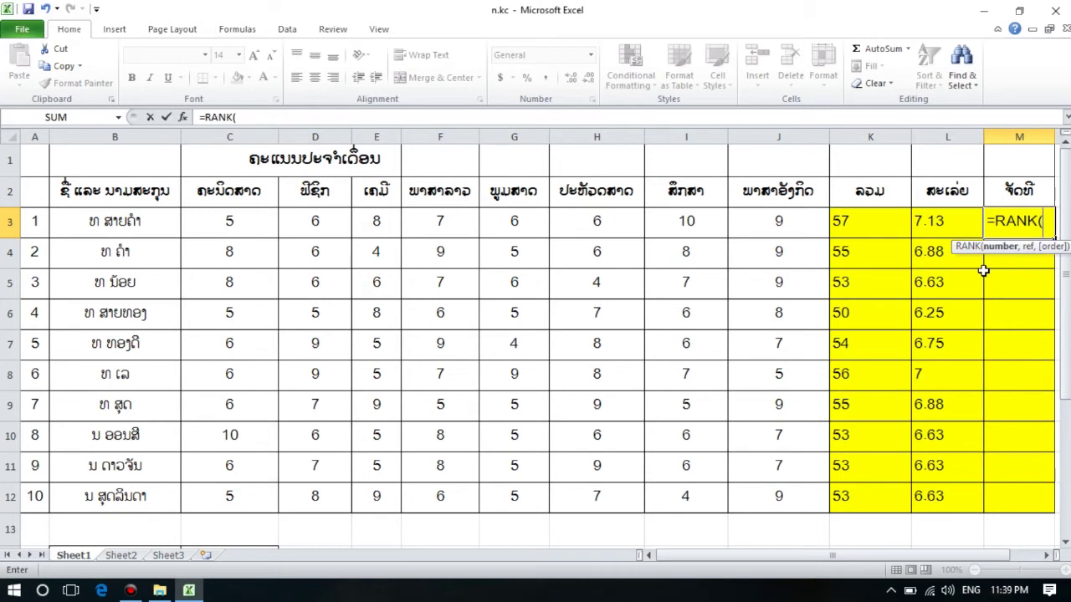
{"action": "left_click", "coordinate": [851, 223]}
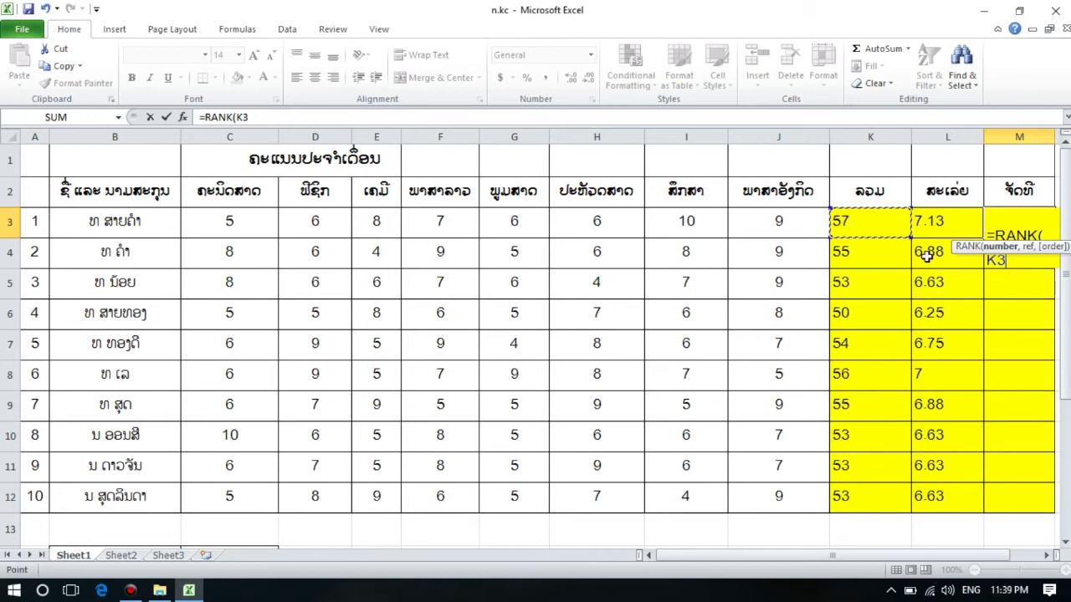
{"action": "left_click", "coordinate": [1021, 262]}
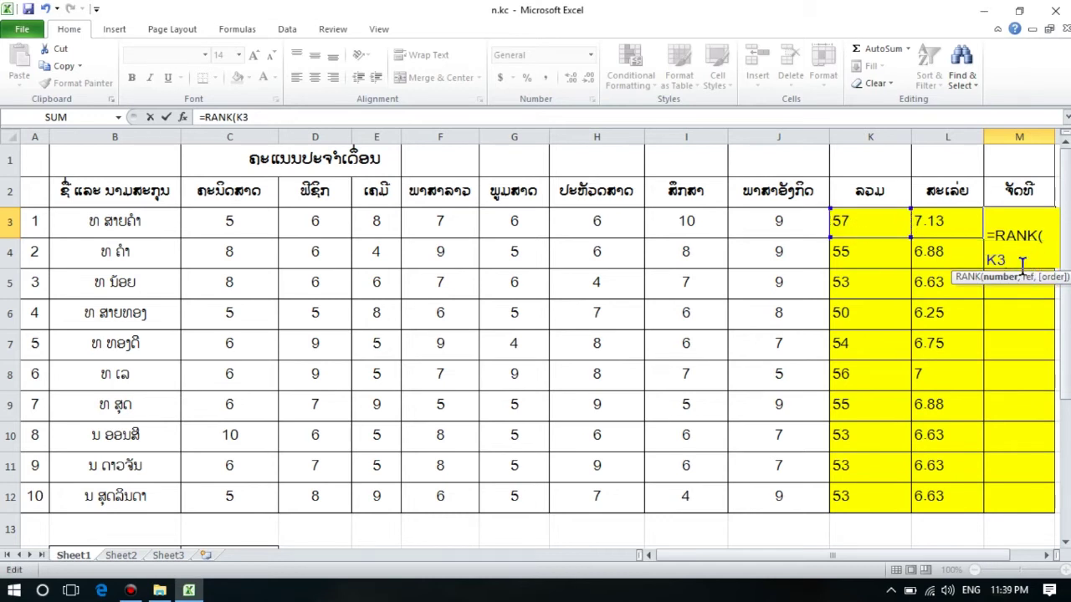
{"action": "type", "text": ","}
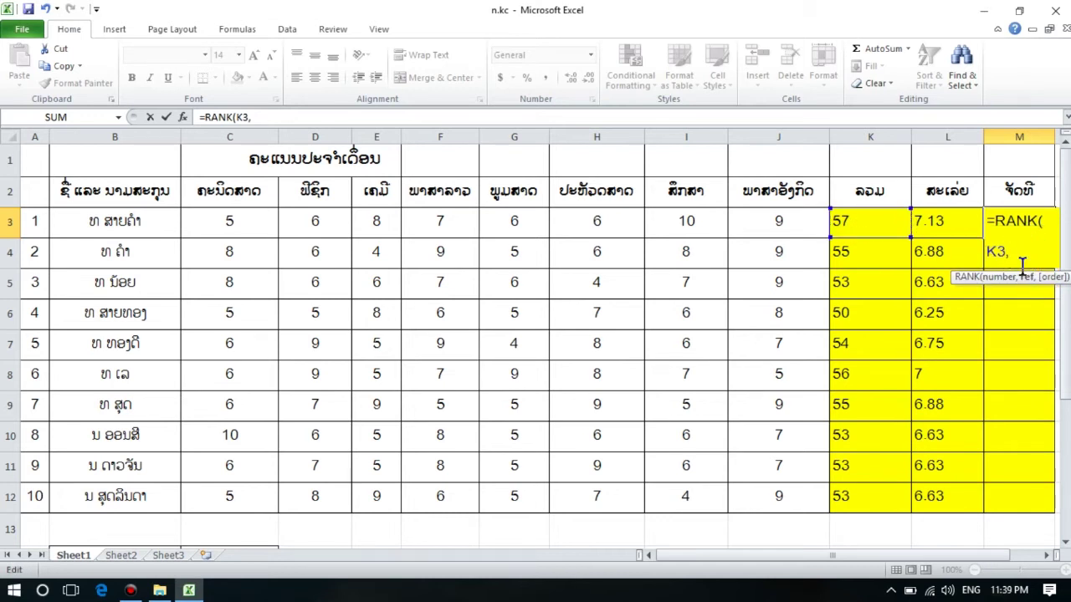
Complete the M3 formula with all the totals as an absolute range, giving =RANK(K3,$K$3:$K$12).
{"action": "left_click", "coordinate": [854, 227]}
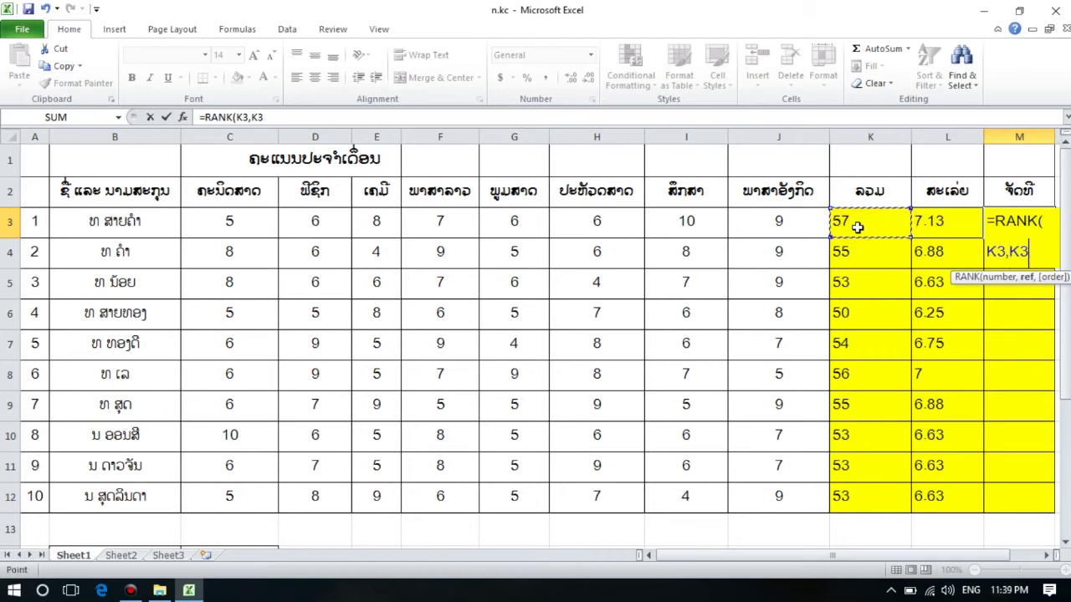
{"action": "left_click_drag", "start_coordinate": [858, 227], "coordinate": [864, 496]}
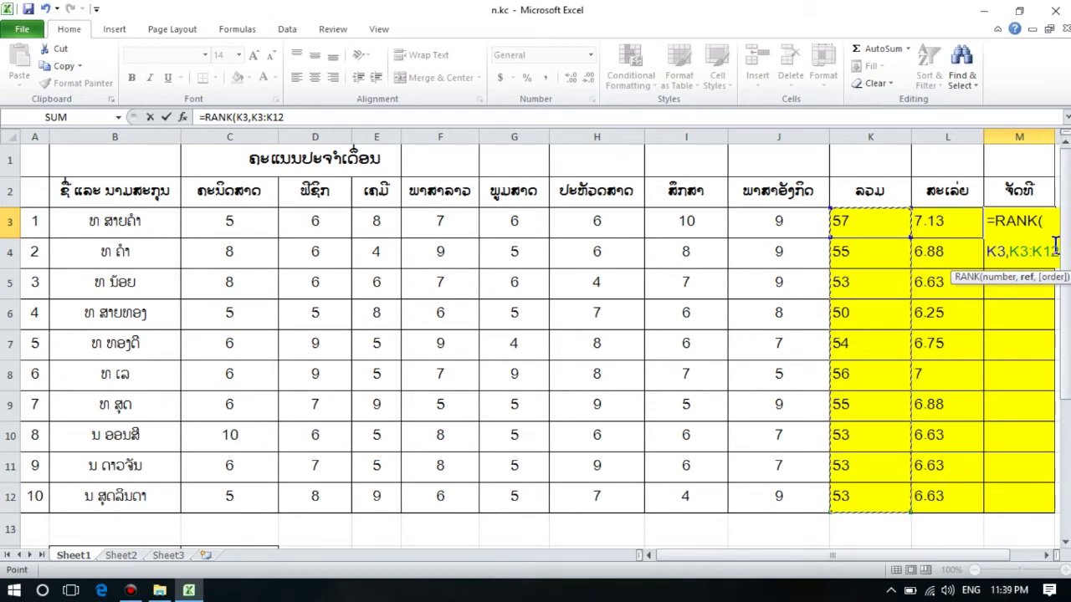
{"action": "key", "text": "F4"}
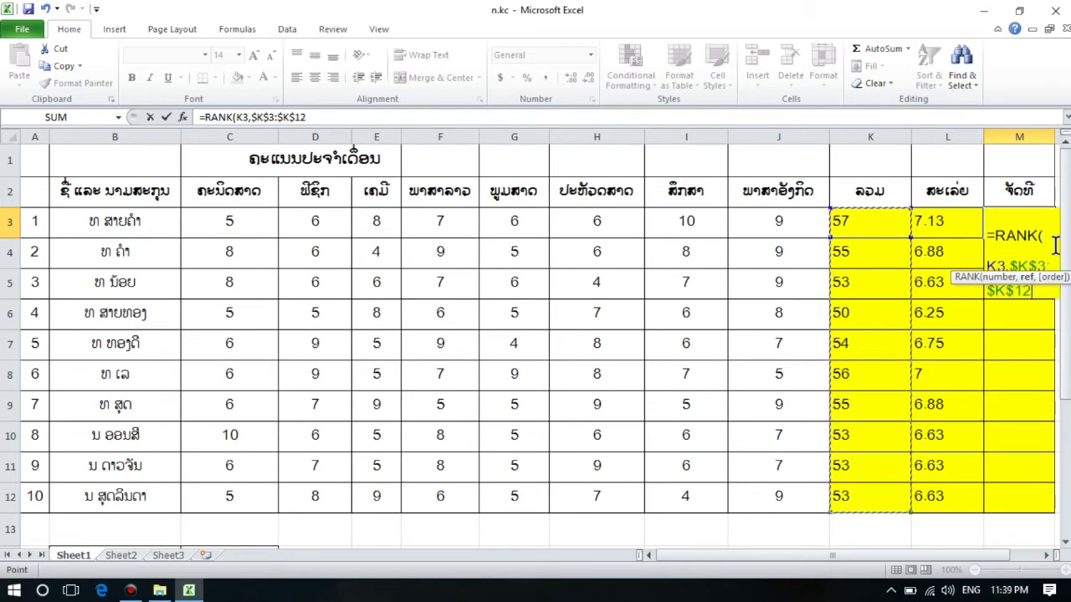
{"action": "left_click", "coordinate": [1036, 289]}
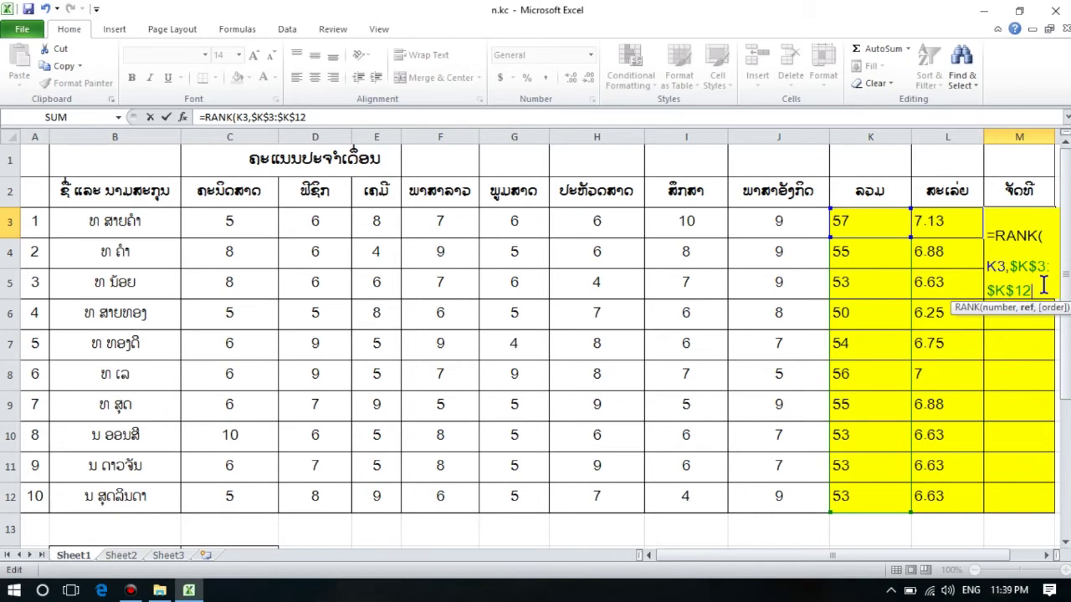
{"action": "type", "text": ")"}
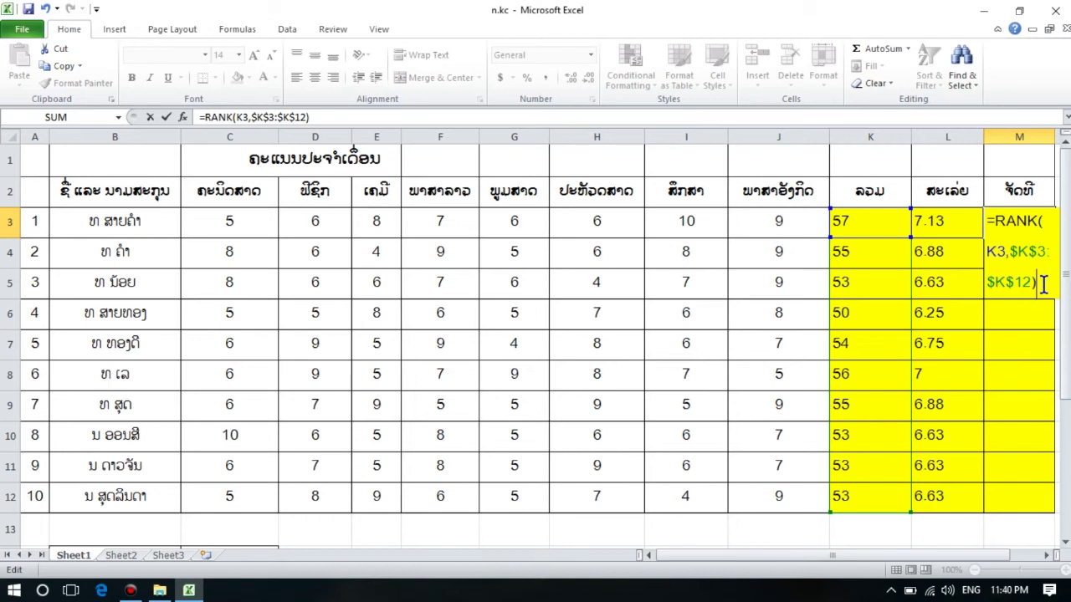
{"action": "key", "text": "Return"}
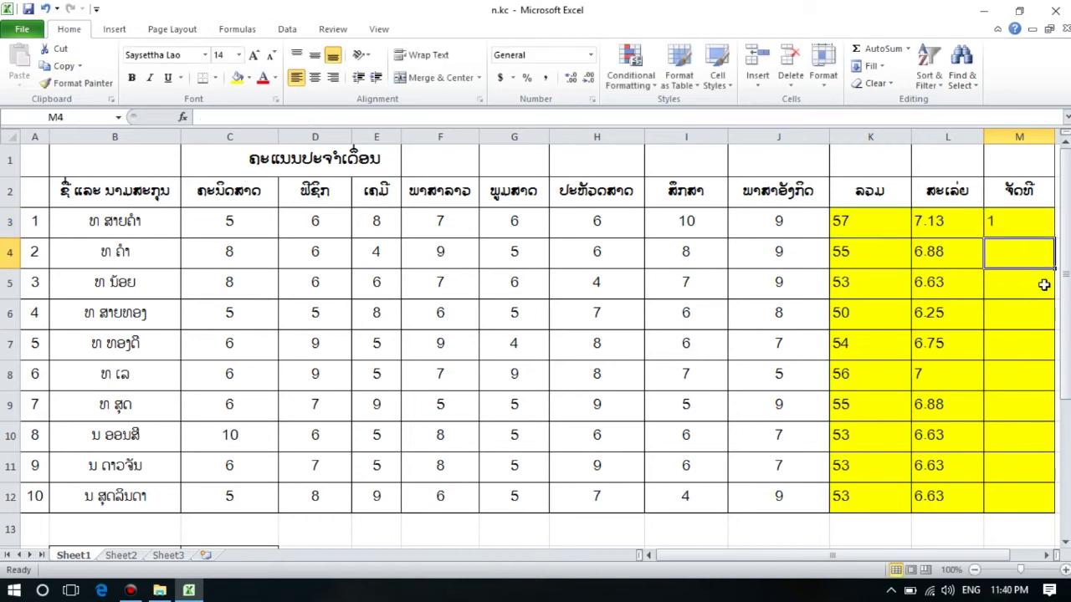
Fill the rank formula from M3 down through M12 for all the students.
{"action": "left_click", "coordinate": [1025, 220]}
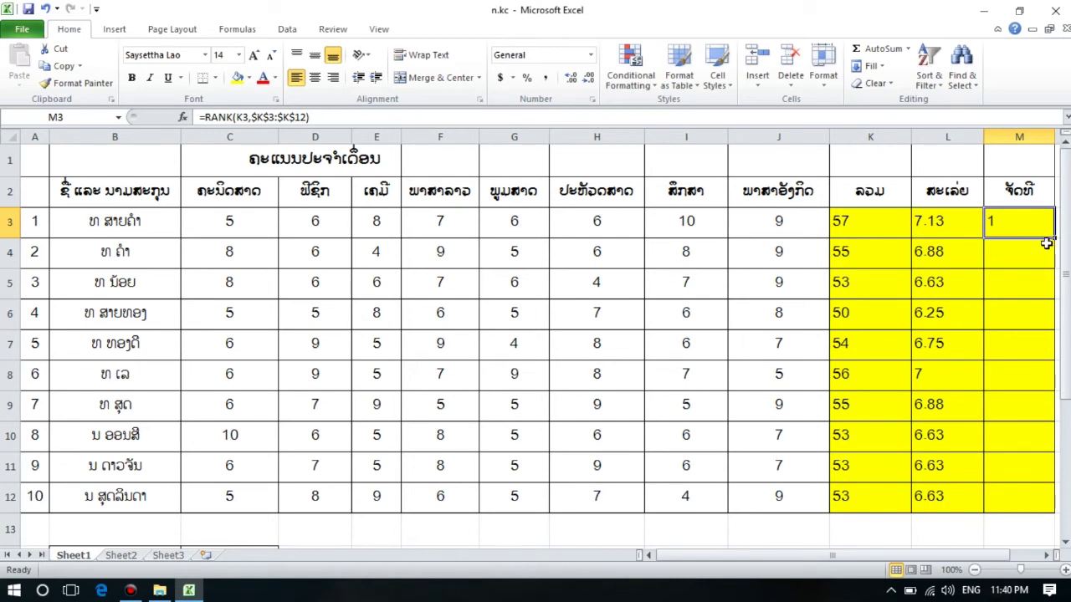
{"action": "left_click_drag", "start_coordinate": [1056, 238], "coordinate": [1047, 510]}
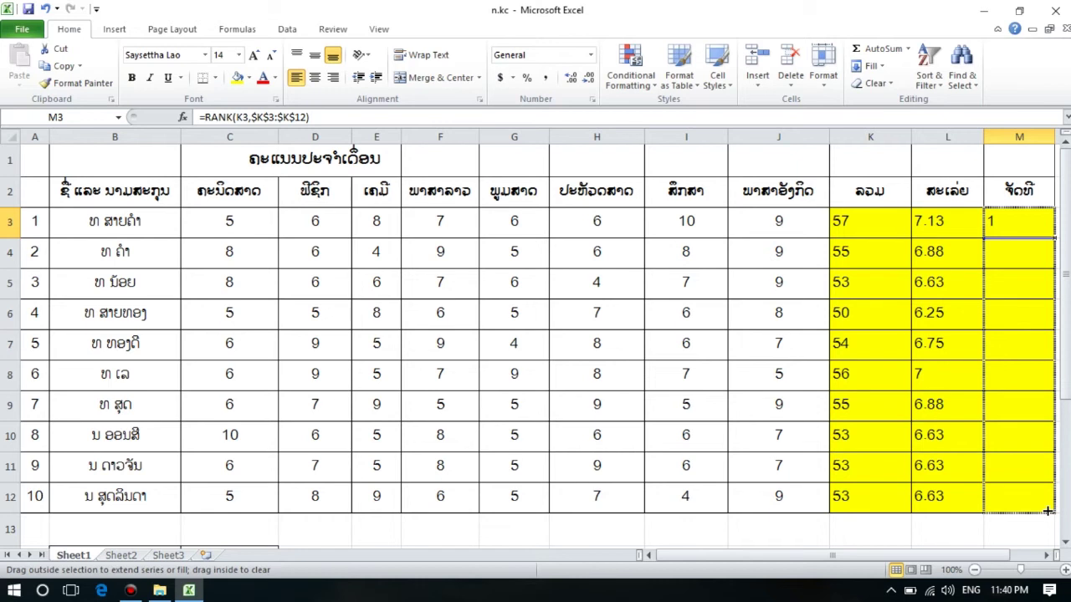
{"action": "left_click_drag", "start_coordinate": [1047, 511], "coordinate": [1046, 510]}
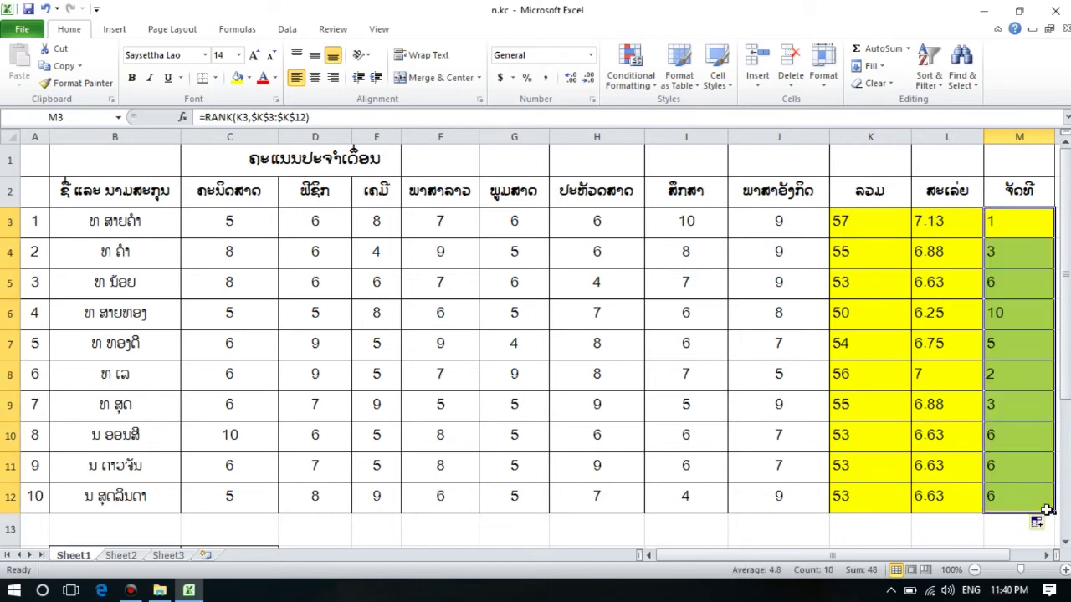
{"action": "left_click", "coordinate": [1027, 418]}
Compare the ranks in column M with the averages in column L, especially for students 1, 6 and 4.
{"action": "left_click", "coordinate": [1004, 227]}
{"action": "left_click_drag", "start_coordinate": [1003, 228], "coordinate": [1025, 408]}
{"action": "scroll", "coordinate": [1022, 407], "scroll_direction": "up", "scroll_amount": 1}
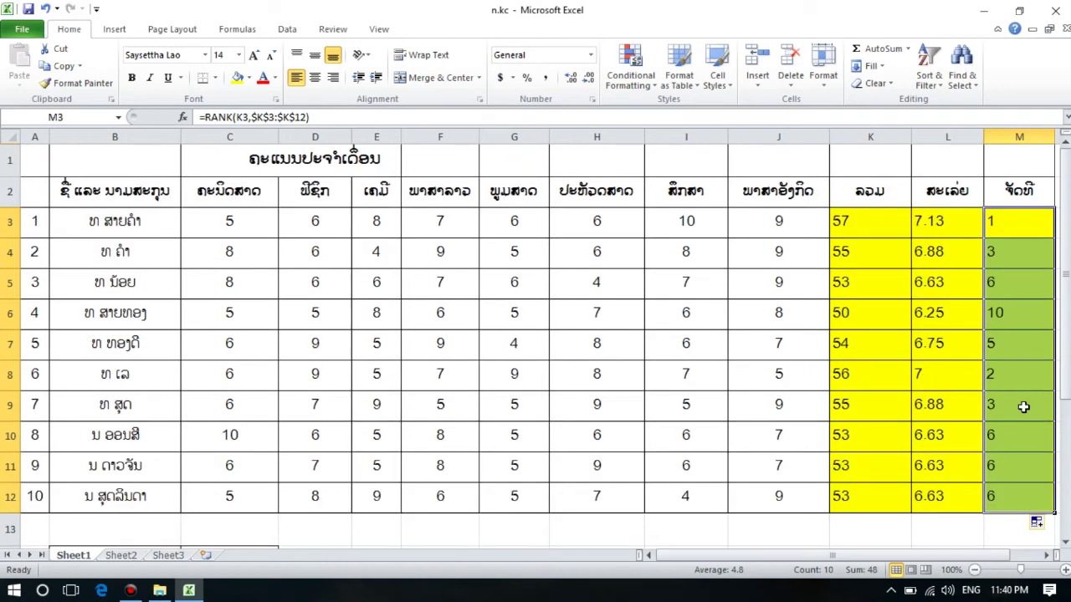
{"action": "left_click", "coordinate": [1010, 322]}
{"action": "left_click", "coordinate": [997, 220]}
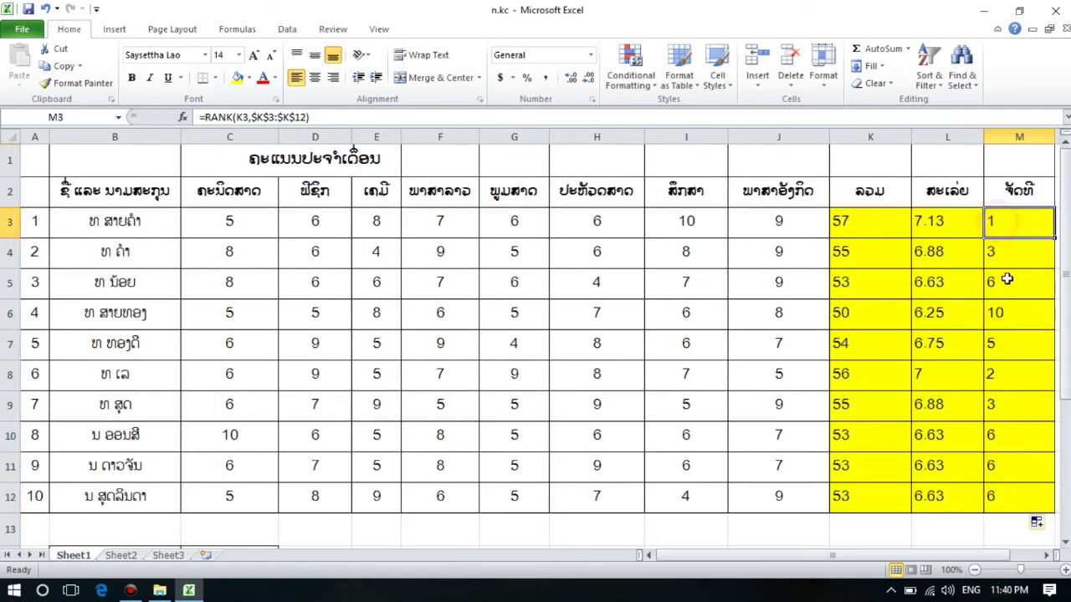
{"action": "left_click", "coordinate": [1008, 224]}
{"action": "left_click", "coordinate": [946, 224]}
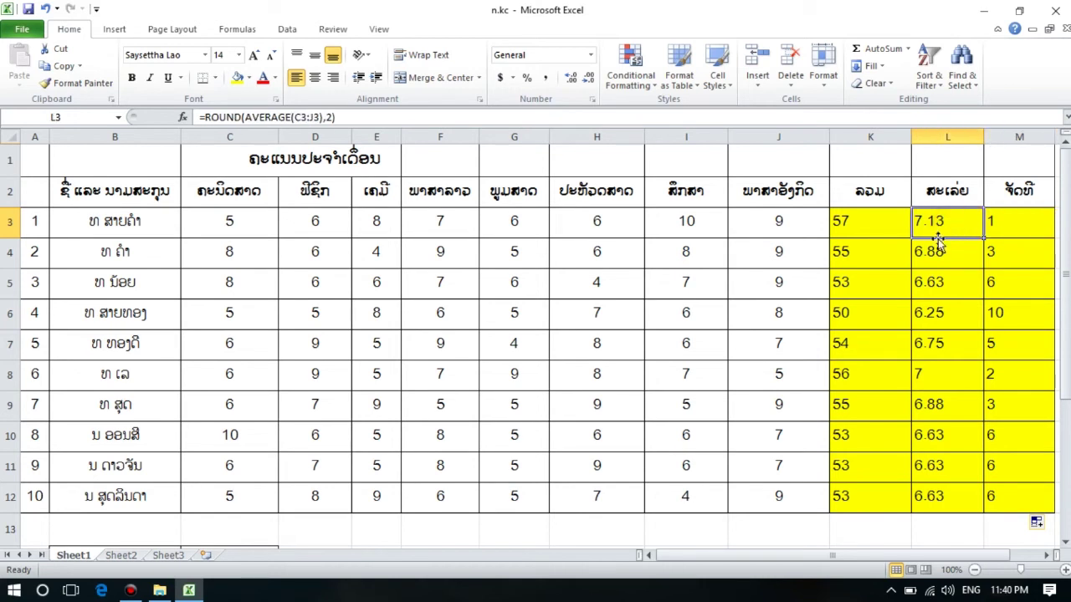
{"action": "left_click", "coordinate": [930, 220]}
{"action": "left_click", "coordinate": [1004, 378]}
{"action": "left_click", "coordinate": [946, 378]}
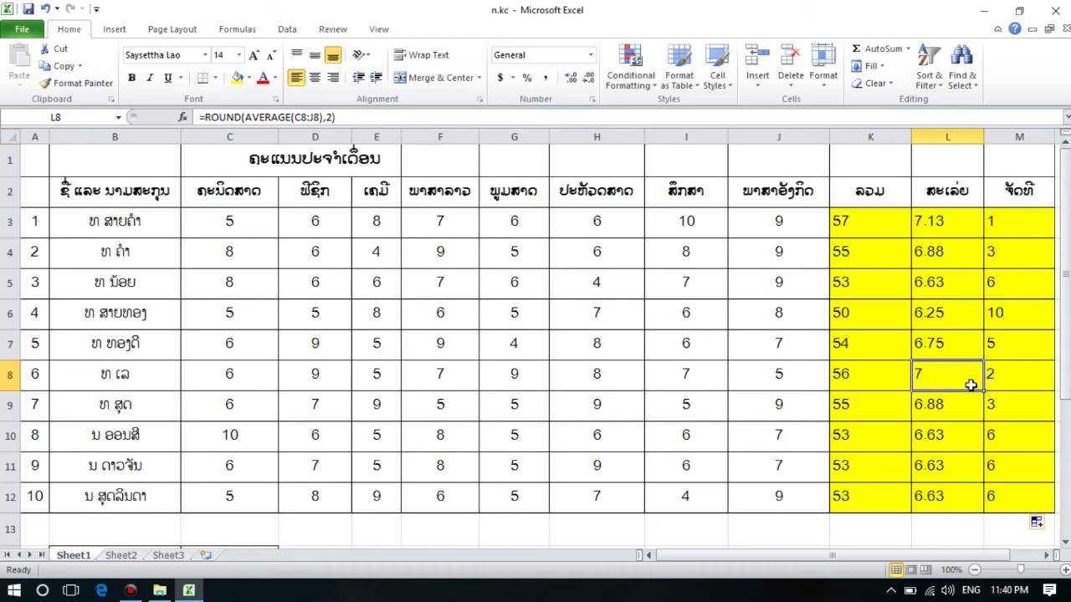
{"action": "left_click", "coordinate": [1010, 384]}
{"action": "left_click", "coordinate": [938, 384]}
{"action": "left_click", "coordinate": [1010, 381]}
{"action": "left_click", "coordinate": [1008, 314]}
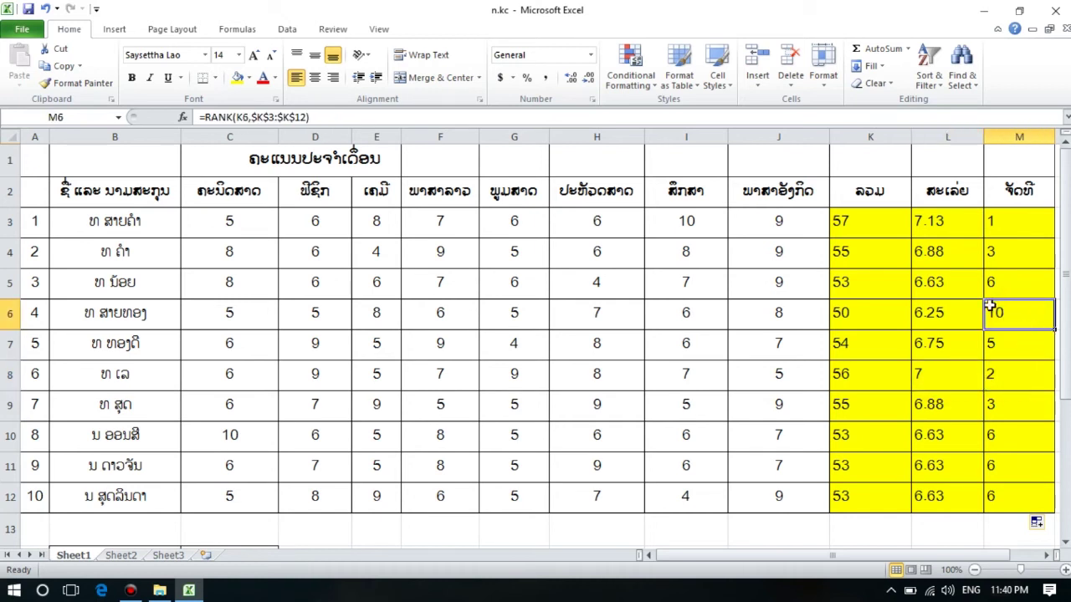
{"action": "left_click", "coordinate": [40, 496]}
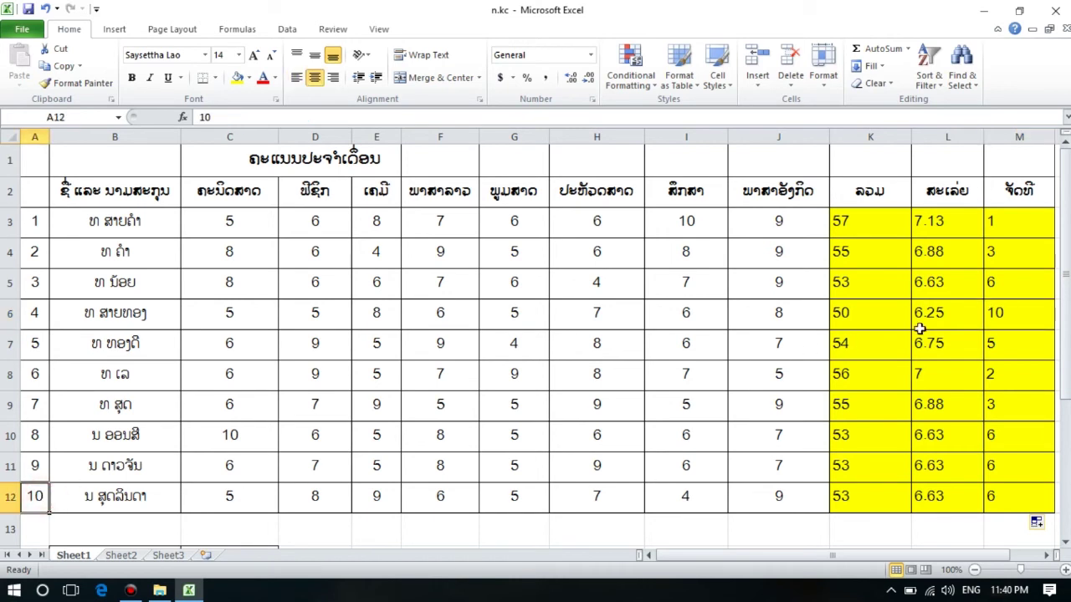
{"action": "left_click", "coordinate": [1020, 318]}
{"action": "left_click", "coordinate": [952, 320]}
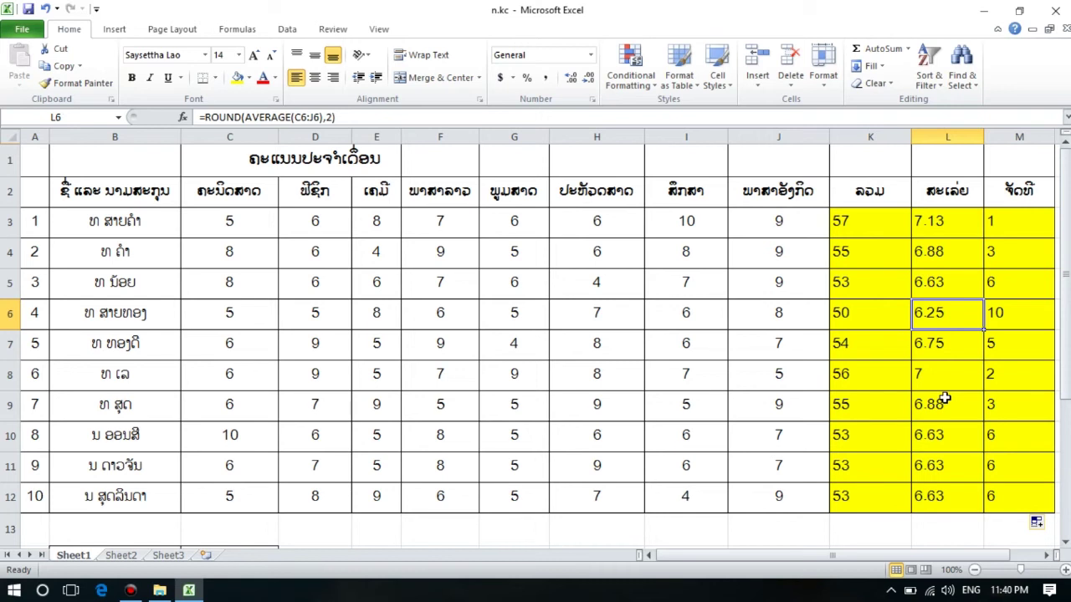
Check the averages in column L from student 6 up to student 1, along with the first student's rank formula in M3.
{"action": "left_click", "coordinate": [951, 313]}
{"action": "left_click", "coordinate": [952, 365]}
{"action": "left_click", "coordinate": [953, 299]}
{"action": "left_click", "coordinate": [951, 253]}
{"action": "left_click", "coordinate": [954, 226]}
{"action": "left_click", "coordinate": [997, 223]}
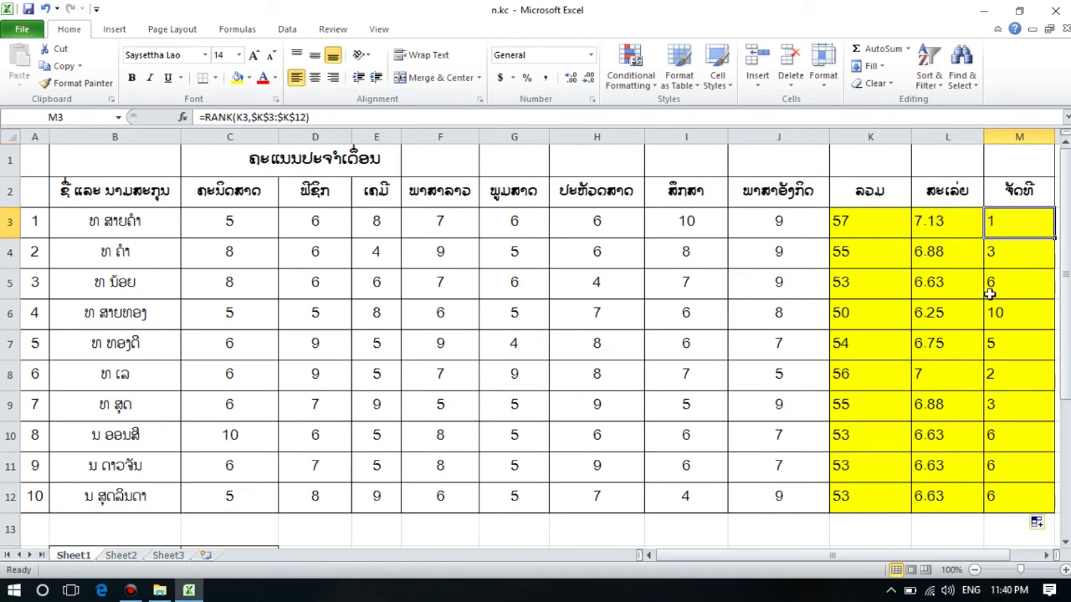
{"action": "left_click", "coordinate": [723, 283]}
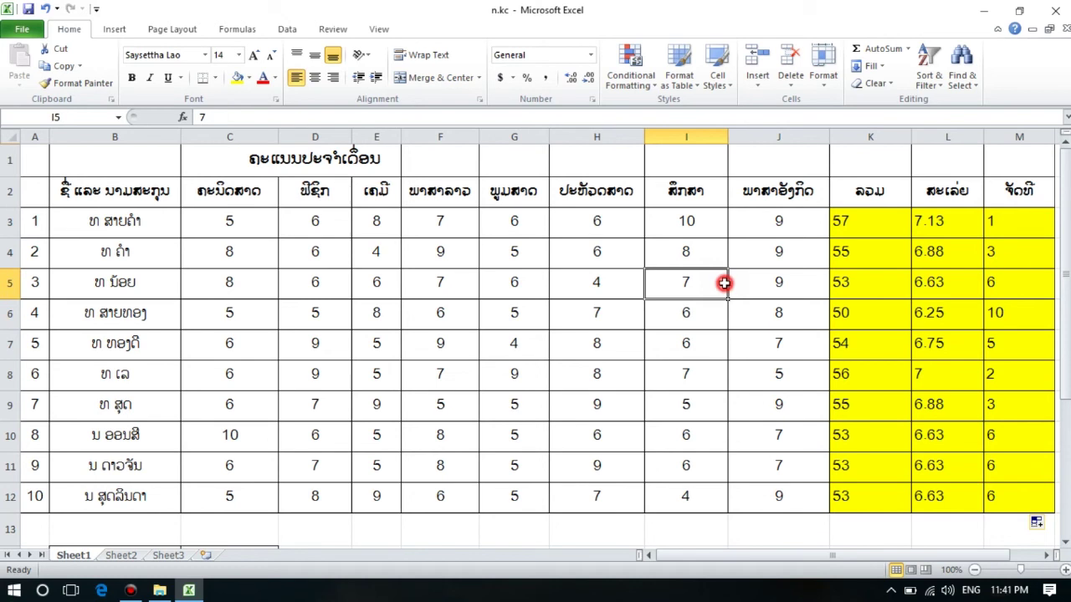
Review the SUM formulas in K4 and K3 and the first student's rounded AVERAGE formula in L3.
{"action": "left_click", "coordinate": [883, 249]}
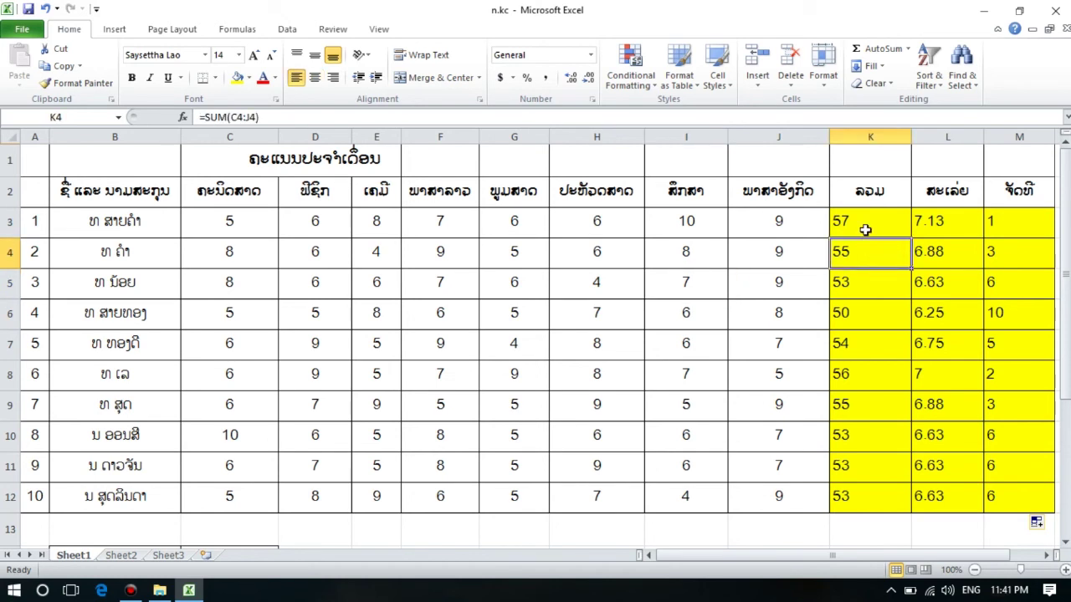
{"action": "left_click", "coordinate": [865, 229]}
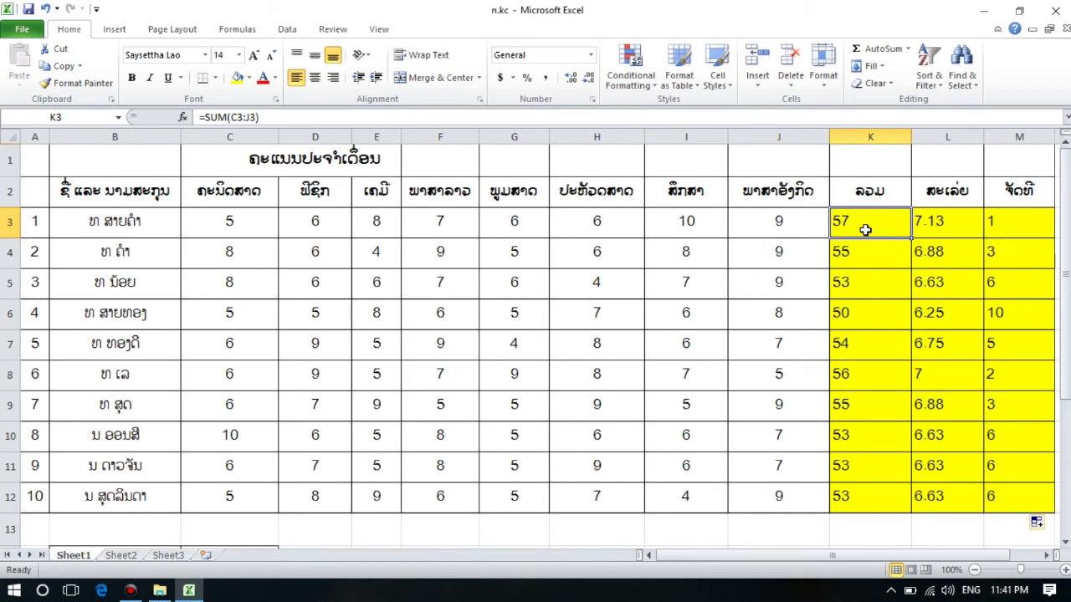
{"action": "left_click", "coordinate": [920, 222]}
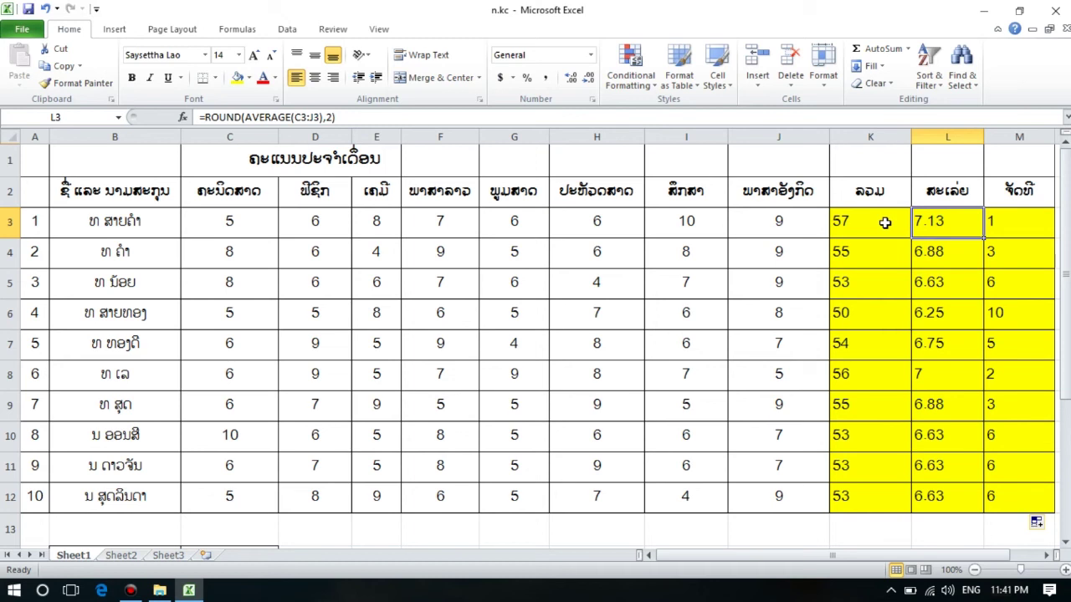
{"action": "left_click", "coordinate": [884, 222]}
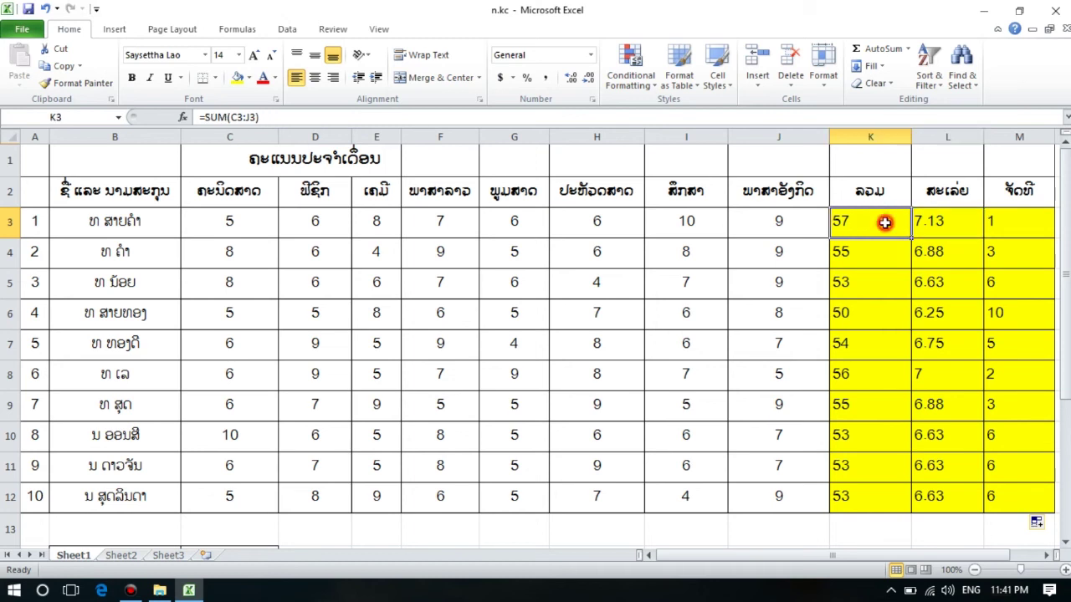
{"action": "left_click", "coordinate": [626, 288]}
{"action": "left_click", "coordinate": [679, 280]}
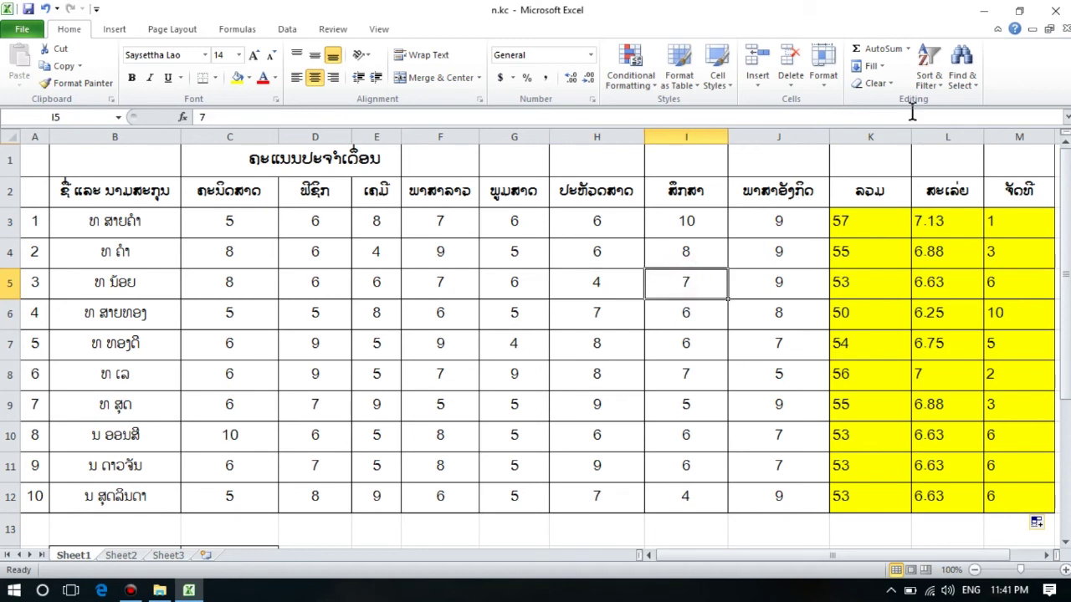